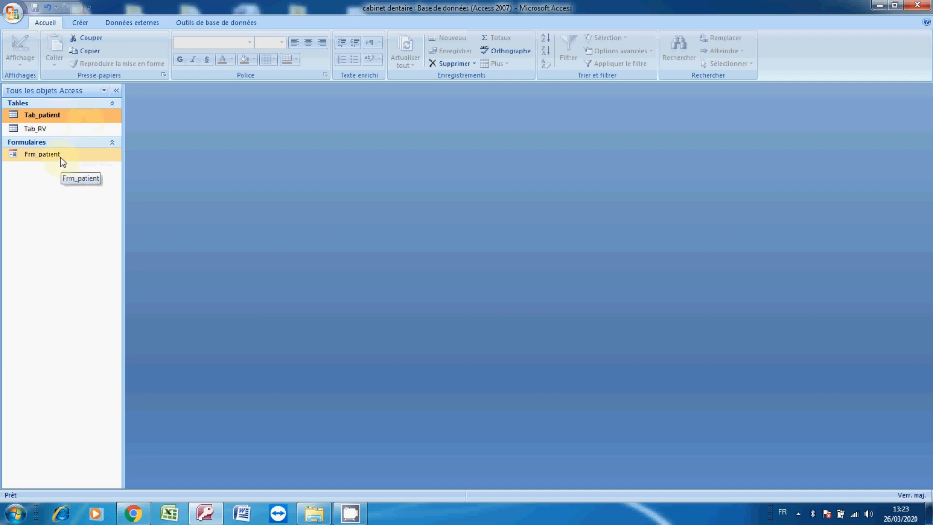
Open the Tab_patient table to review its patient records, then close it
{"action": "double_click", "coordinate": [55, 118]}
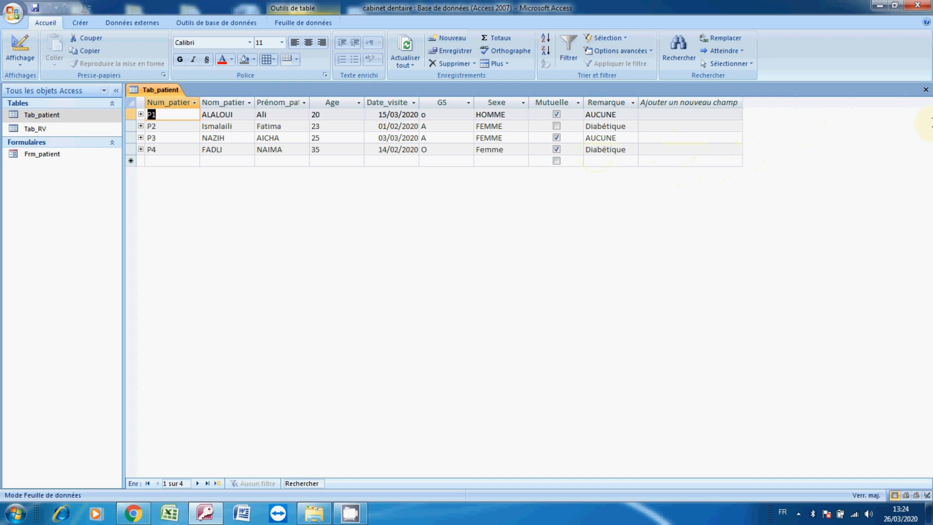
{"action": "left_click", "coordinate": [925, 90]}
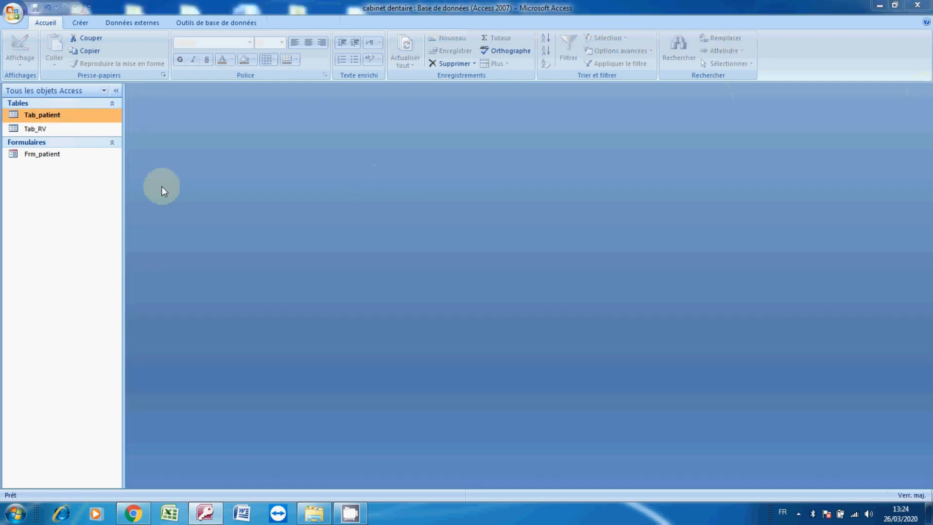
{"action": "left_click", "coordinate": [68, 161]}
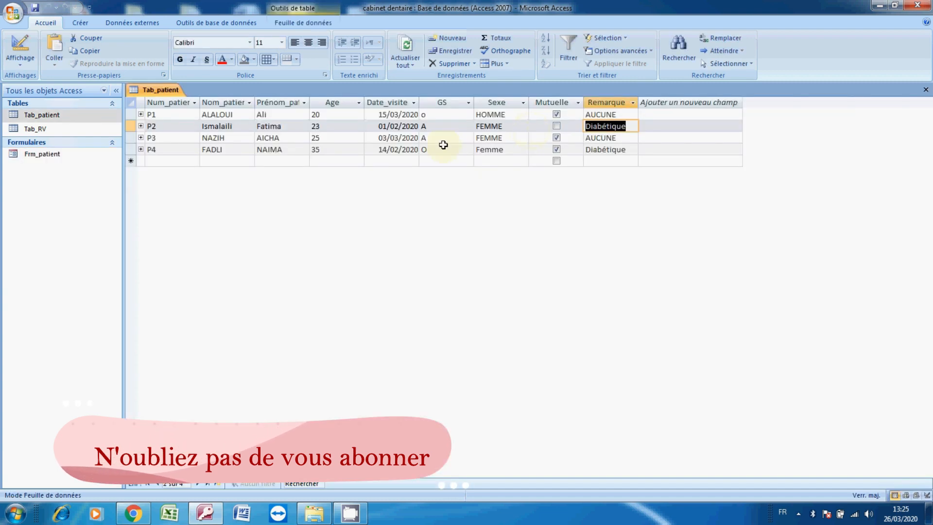
{"action": "left_click", "coordinate": [396, 137]}
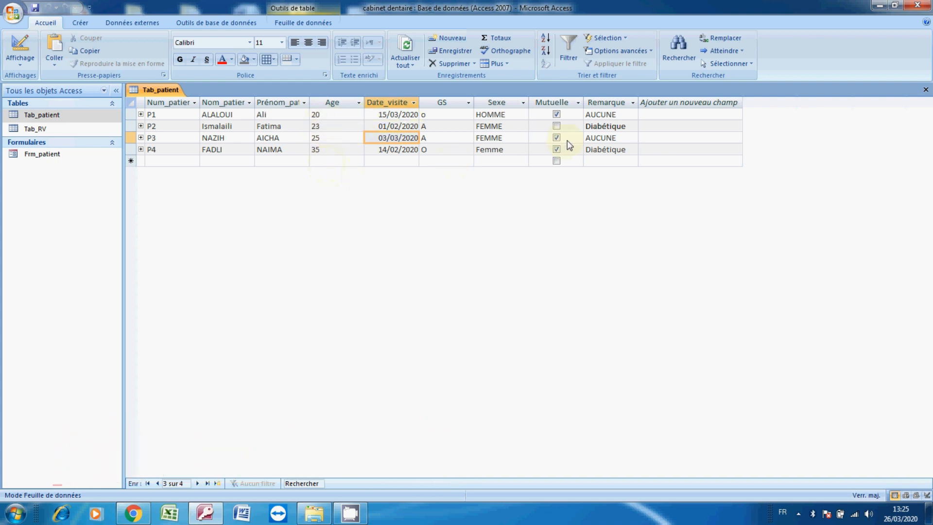
{"action": "left_click", "coordinate": [926, 90]}
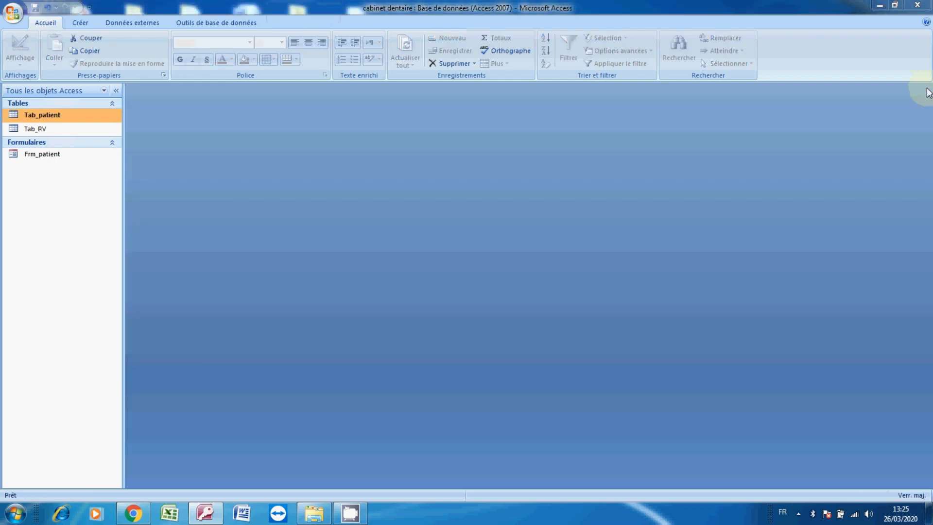
Start a new query in design view and add the Tab_patient table to it
{"action": "left_click", "coordinate": [82, 24]}
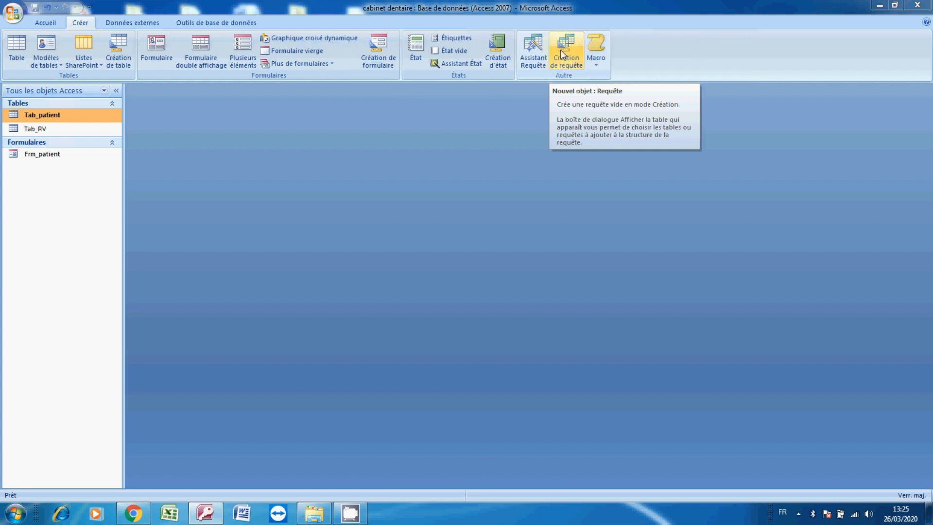
{"action": "left_click", "coordinate": [559, 58]}
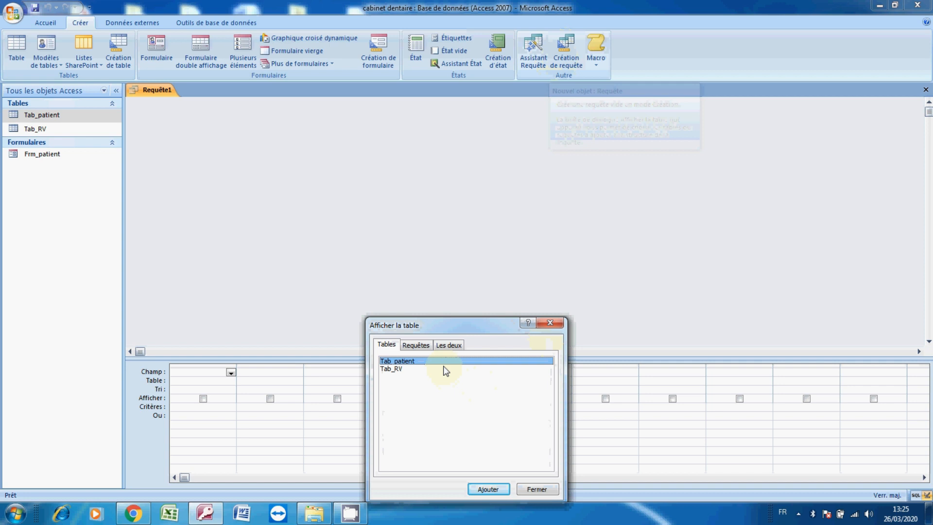
{"action": "left_click", "coordinate": [492, 489]}
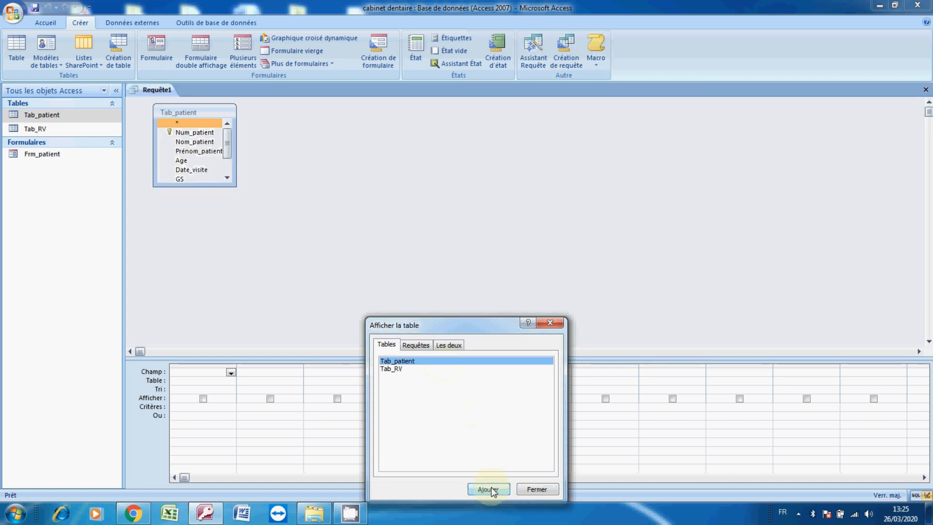
{"action": "left_click", "coordinate": [538, 491]}
Add every Tab_patient field, from Num_patient through Remarque, to the query grid
{"action": "left_click", "coordinate": [180, 135]}
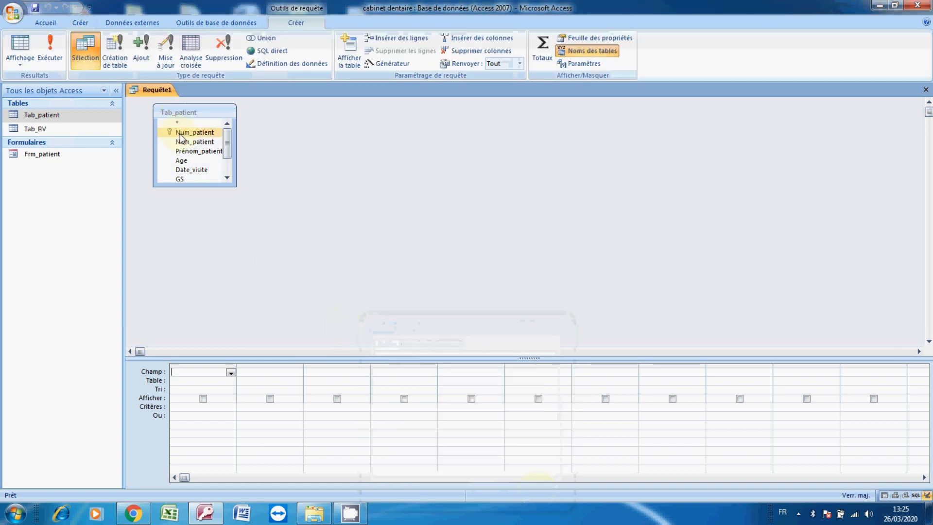
{"action": "double_click", "coordinate": [180, 133]}
{"action": "double_click", "coordinate": [187, 142]}
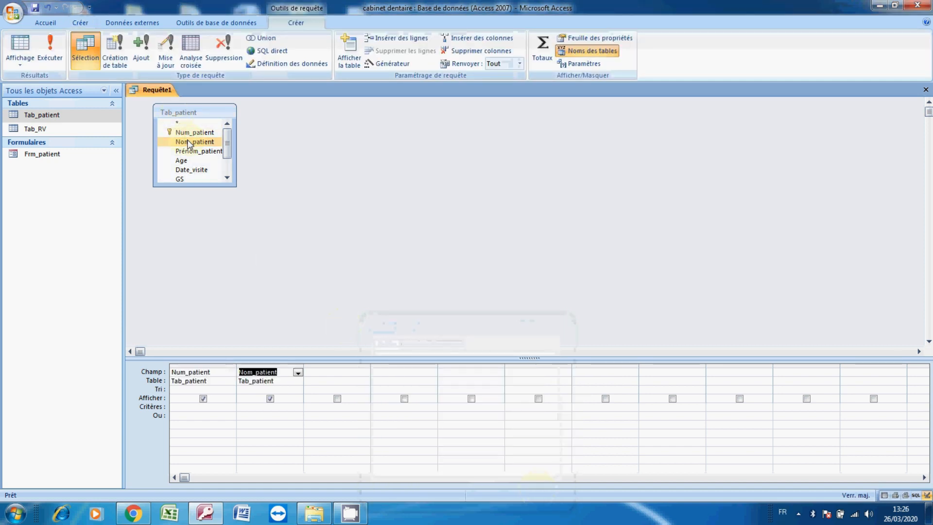
{"action": "left_click", "coordinate": [193, 152]}
{"action": "double_click", "coordinate": [192, 151]}
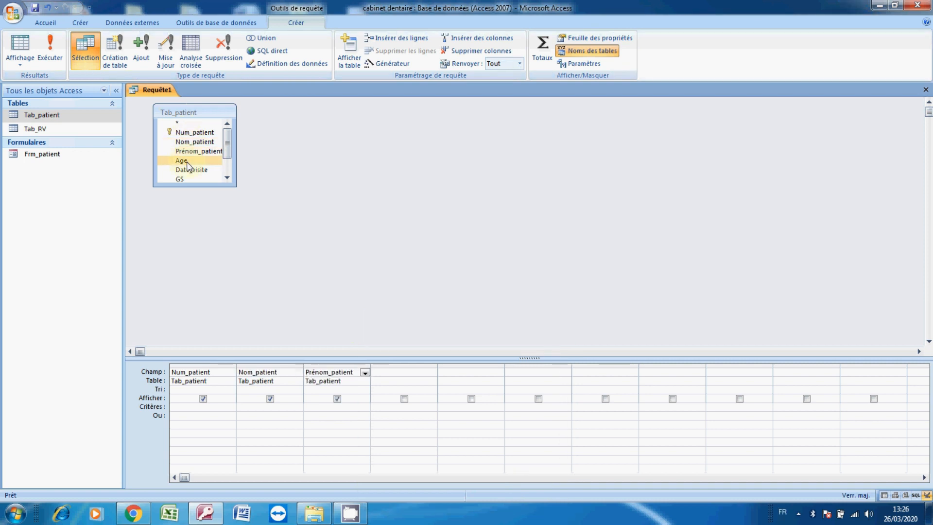
{"action": "double_click", "coordinate": [192, 161]}
{"action": "left_click", "coordinate": [203, 170]}
{"action": "double_click", "coordinate": [203, 171]}
{"action": "left_click", "coordinate": [227, 178]}
{"action": "left_click", "coordinate": [204, 172]}
{"action": "double_click", "coordinate": [204, 171]}
{"action": "left_click", "coordinate": [203, 180]}
{"action": "double_click", "coordinate": [204, 180]}
{"action": "left_click", "coordinate": [227, 178]}
{"action": "left_click", "coordinate": [227, 178]}
{"action": "left_click", "coordinate": [198, 169]}
{"action": "double_click", "coordinate": [199, 170]}
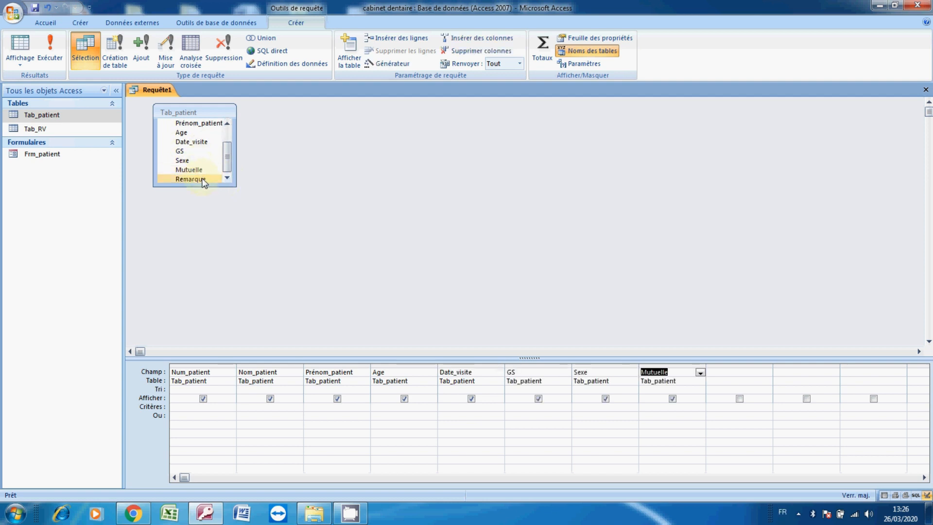
{"action": "double_click", "coordinate": [202, 179]}
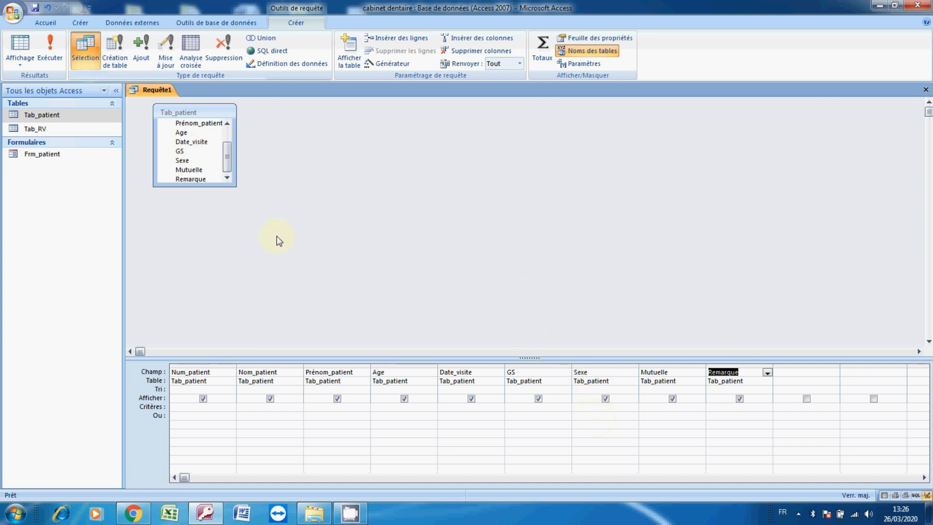
Enter HOMME as the criterion for the Sexe field
{"action": "left_click", "coordinate": [587, 409]}
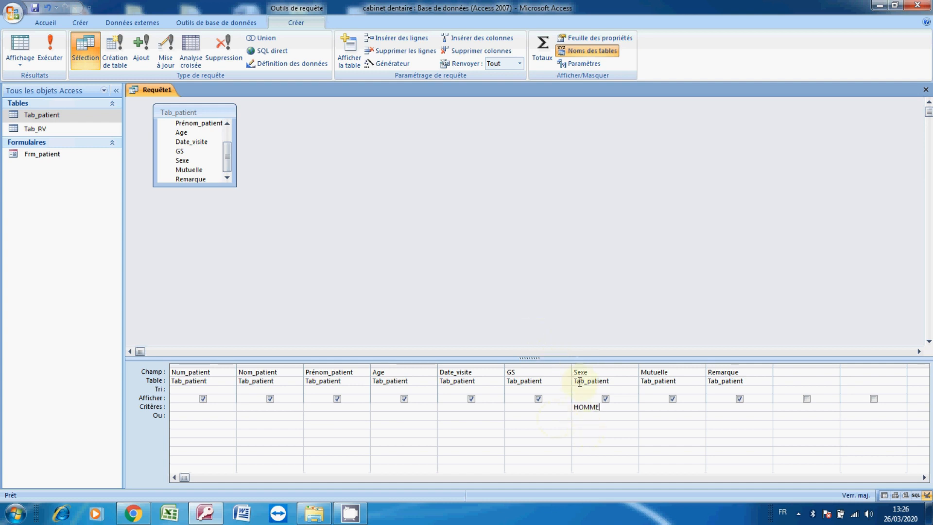
{"action": "left_click", "coordinate": [586, 407]}
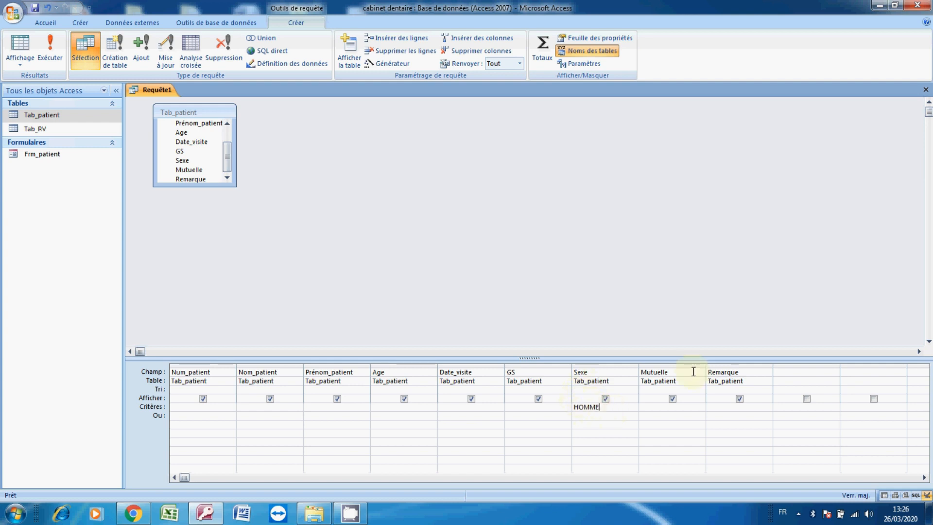
Close the query and save it under the name Req_homme
{"action": "left_click", "coordinate": [925, 91]}
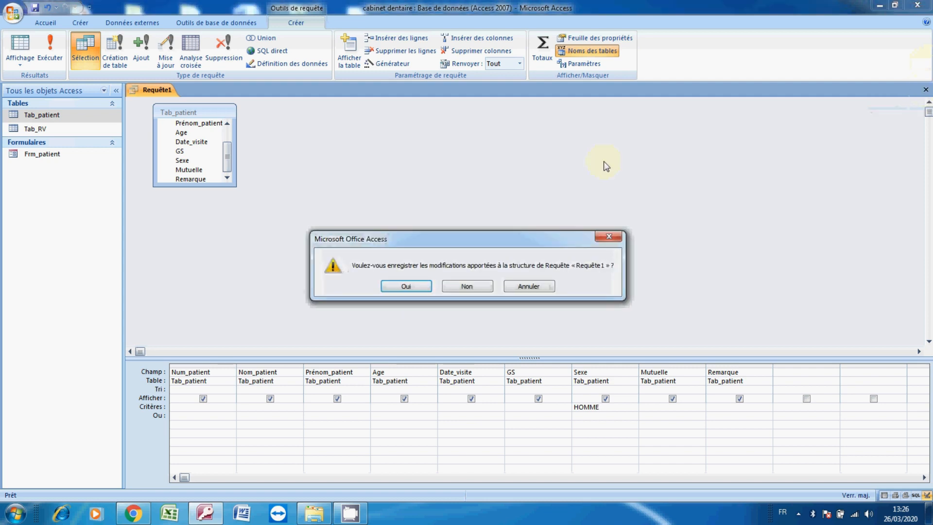
{"action": "left_click", "coordinate": [416, 287]}
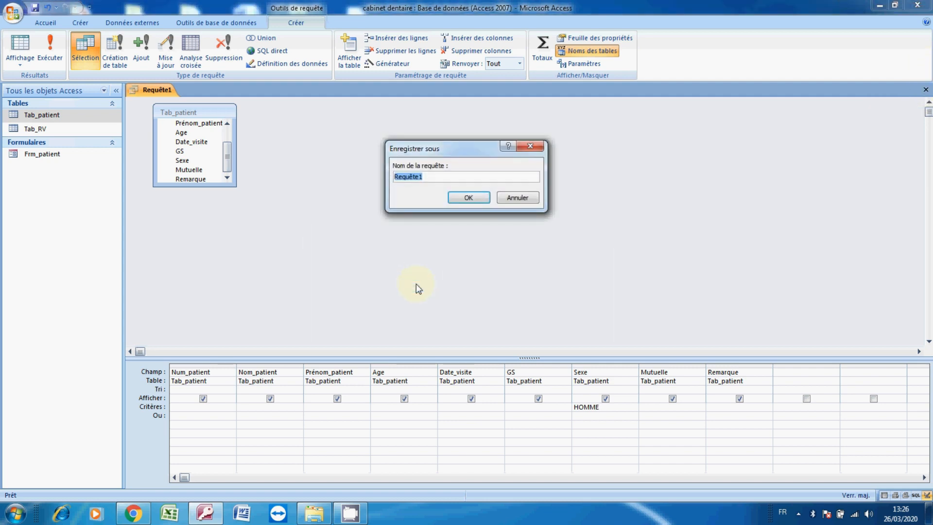
{"action": "key", "text": "End"}
{"action": "key", "text": "BackSpace"}
{"action": "key", "text": "BackSpace"}
{"action": "key", "text": "BackSpace"}
{"action": "key", "text": "BackSpace"}
{"action": "key", "text": "BackSpace"}
{"action": "type", "text": "8"}
{"action": "key", "text": "BackSpace"}
{"action": "key", "text": "Caps_Lock"}
{"action": "type", "text": "_homme"}
{"action": "key", "text": "Return"}
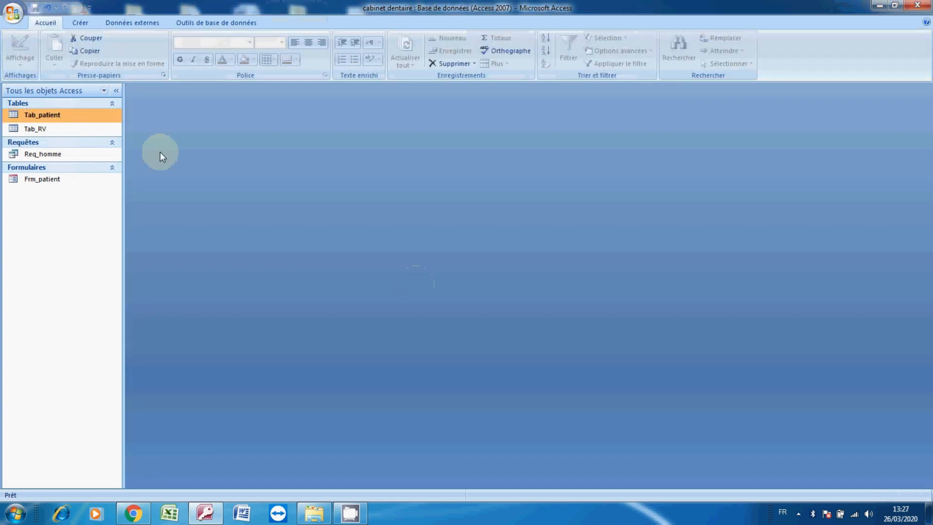
Run the Req_homme query to check its results, then close it
{"action": "left_click", "coordinate": [50, 155]}
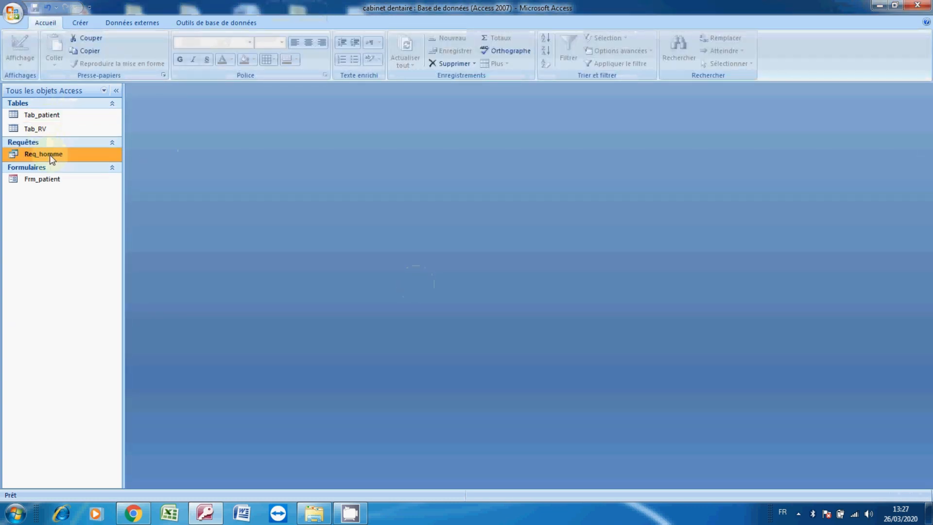
{"action": "double_click", "coordinate": [49, 154]}
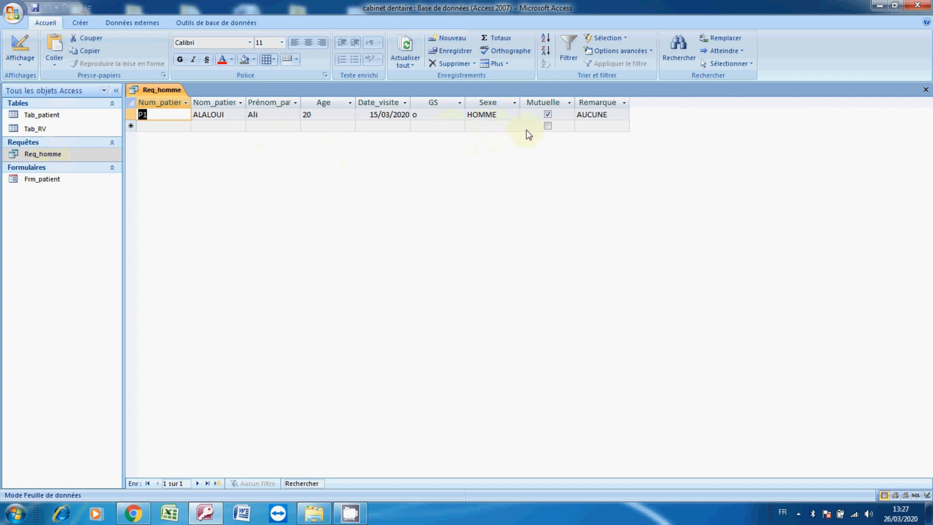
{"action": "left_click", "coordinate": [925, 90]}
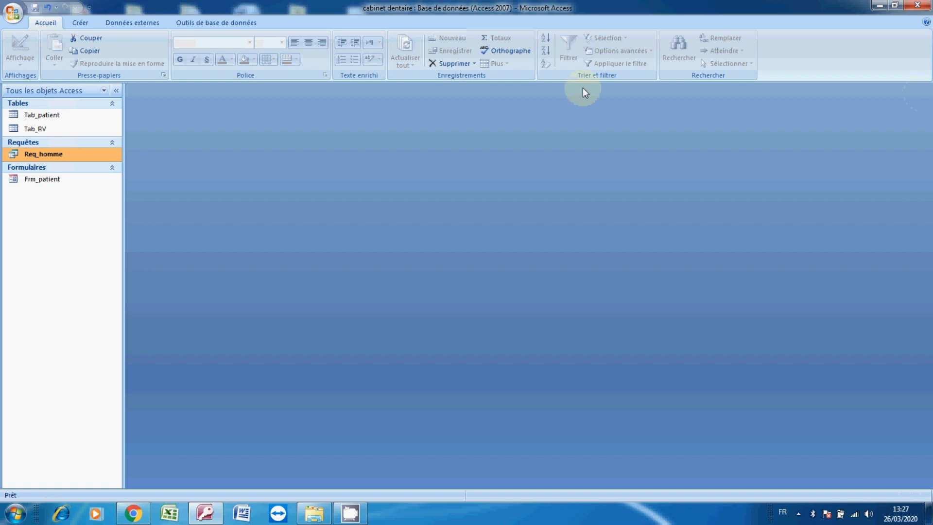
Open the Tab_patient table and the Req_homme design view to compare them, then close both
{"action": "left_click", "coordinate": [43, 116]}
{"action": "double_click", "coordinate": [43, 116]}
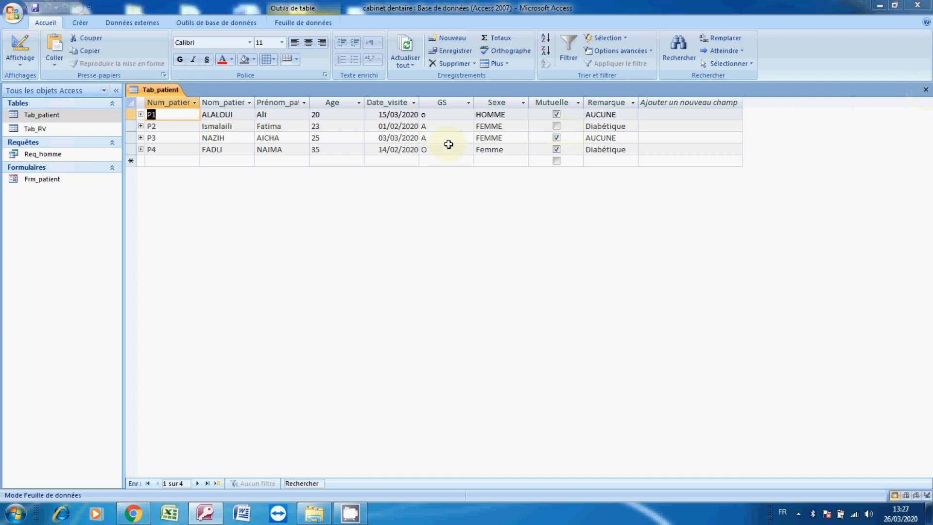
{"action": "left_click", "coordinate": [46, 179]}
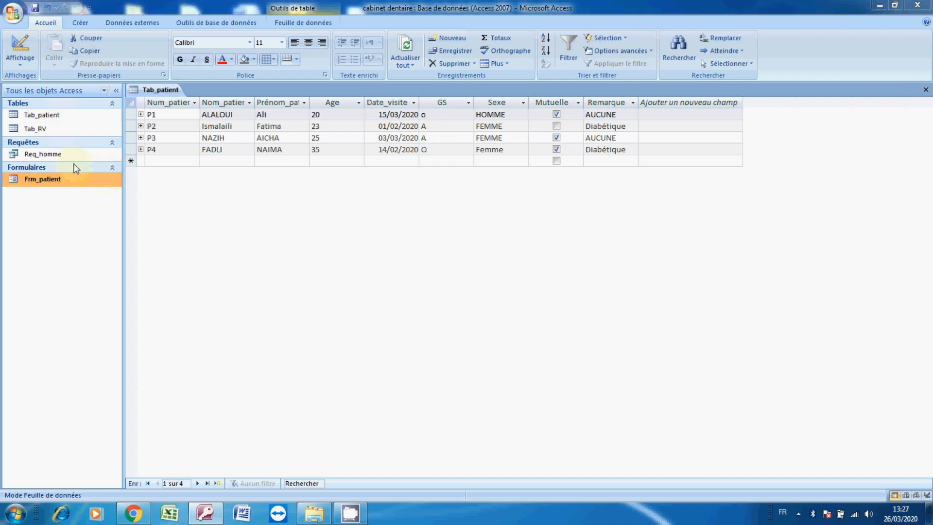
{"action": "left_click", "coordinate": [73, 159]}
{"action": "right_click", "coordinate": [73, 160]}
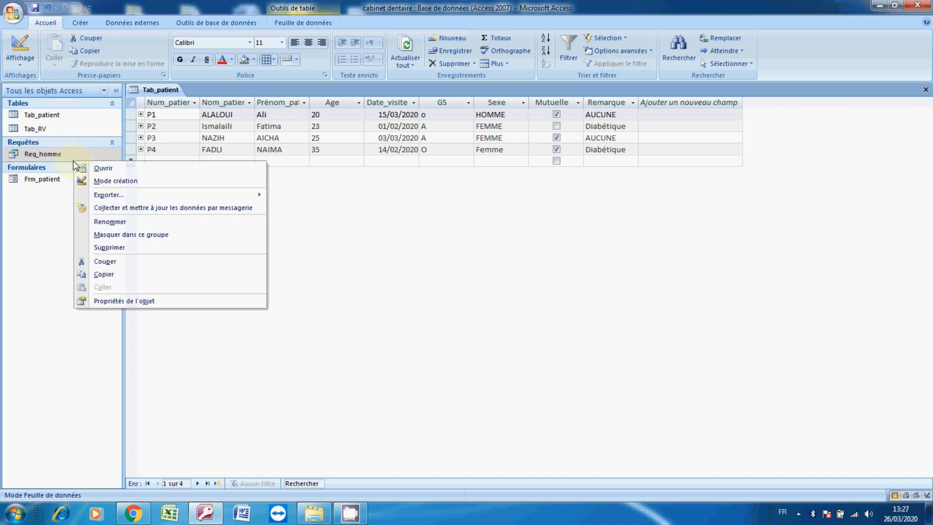
{"action": "left_click", "coordinate": [107, 183]}
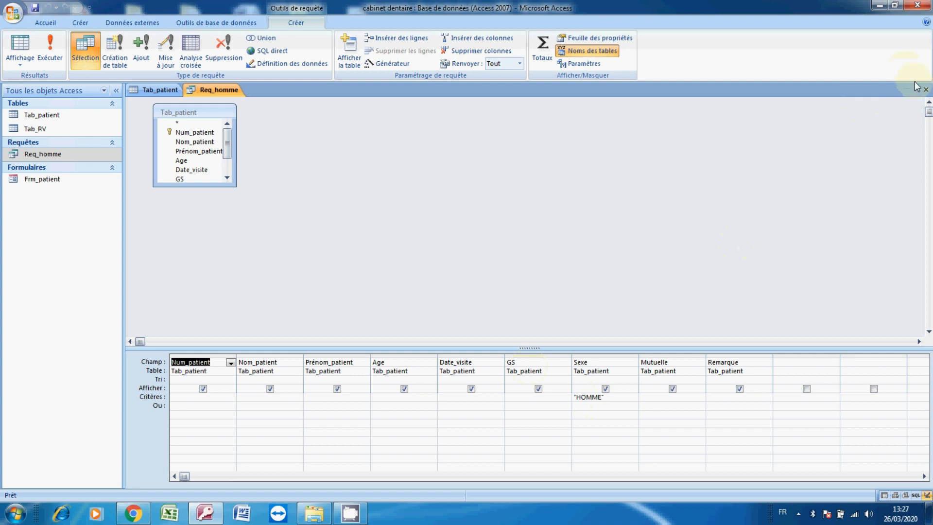
{"action": "left_click", "coordinate": [924, 91]}
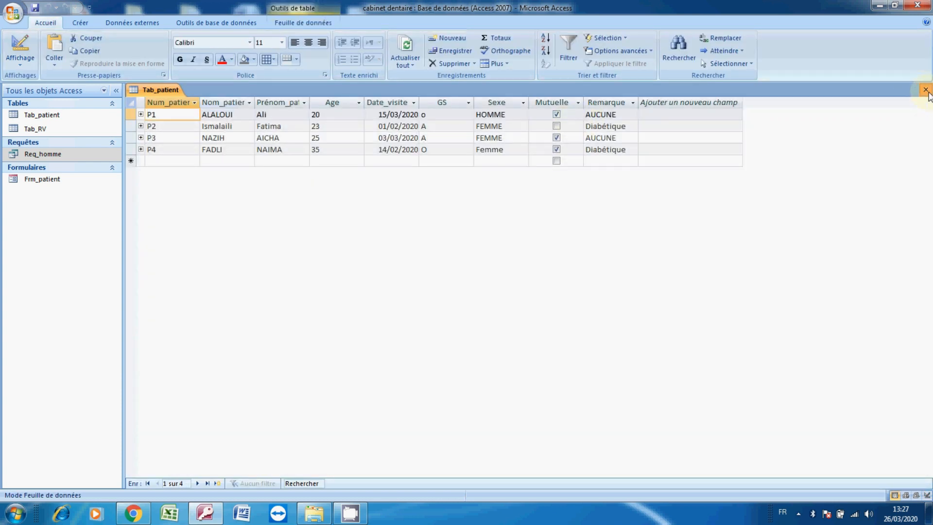
{"action": "left_click", "coordinate": [926, 89]}
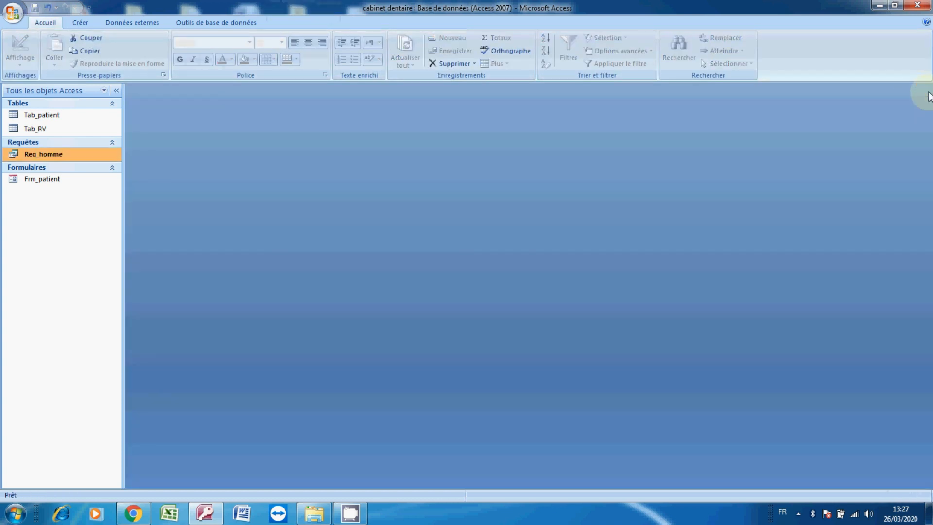
Create another query in design view based on the Tab_patient table
{"action": "left_click", "coordinate": [80, 23]}
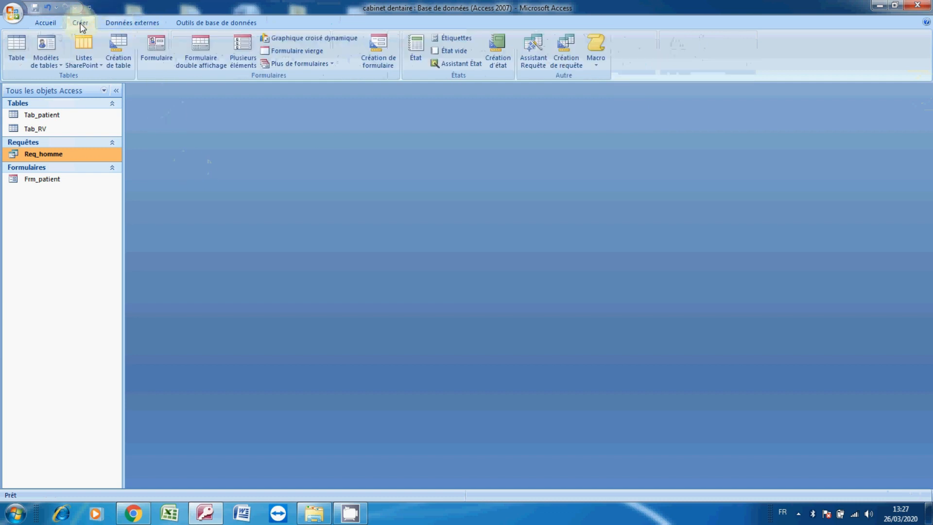
{"action": "left_click", "coordinate": [564, 61]}
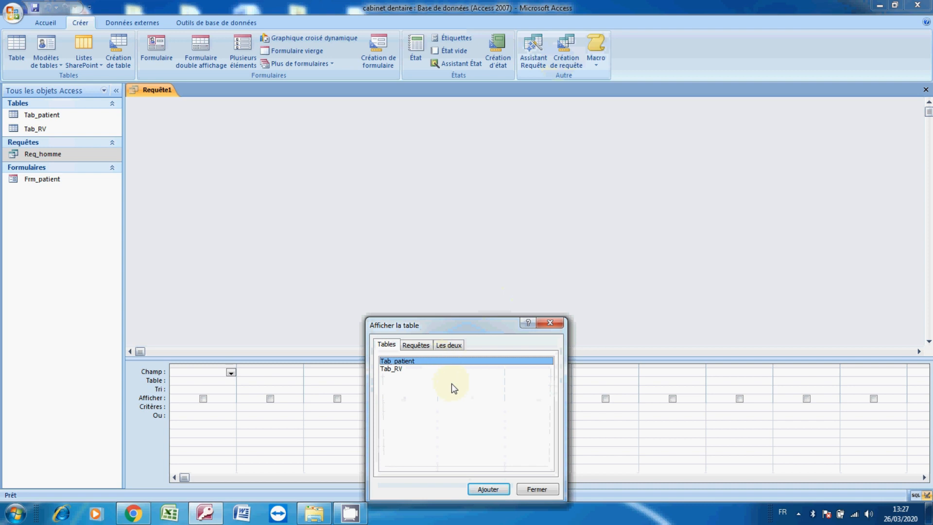
{"action": "left_click", "coordinate": [478, 486]}
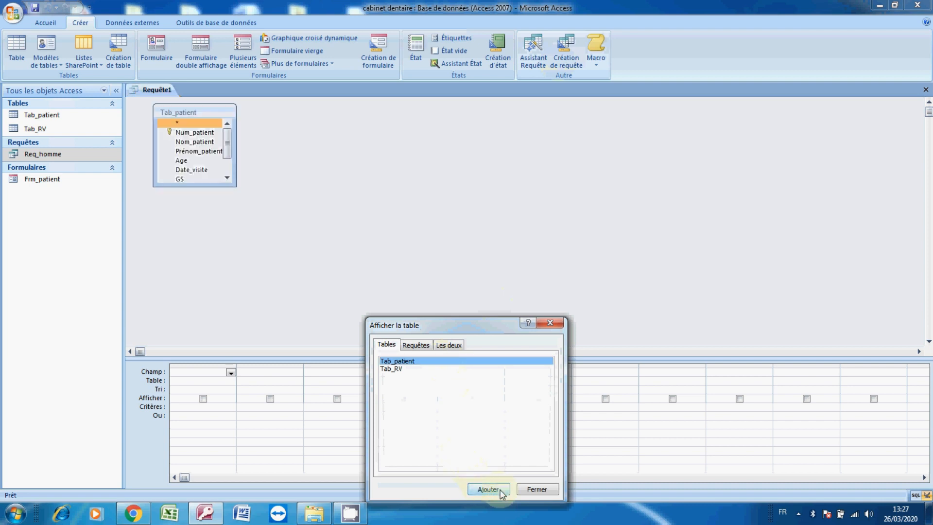
{"action": "left_click", "coordinate": [528, 488]}
Add the fields Num_patient, Nom_patient, Prénom_patient, Age, Date_visite, GS, Sexe and Mutuelle to the query grid
{"action": "double_click", "coordinate": [210, 132]}
{"action": "double_click", "coordinate": [211, 142]}
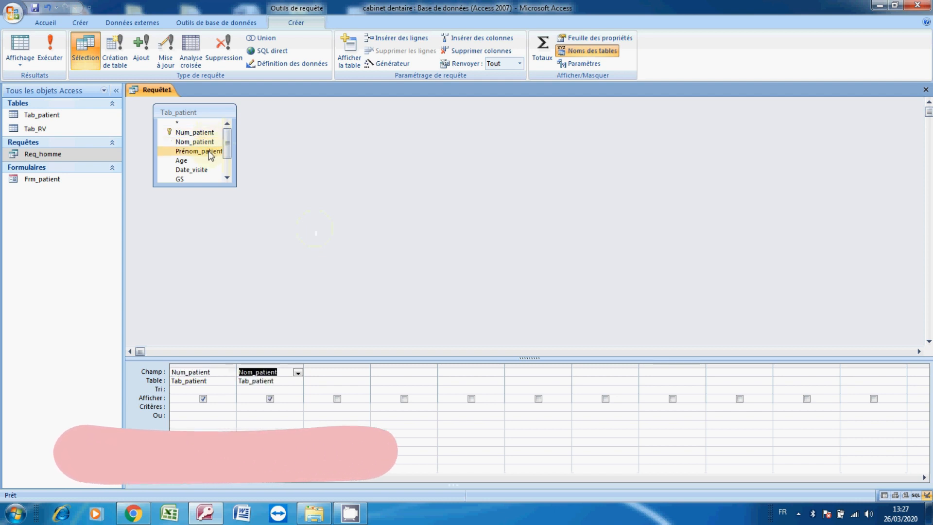
{"action": "double_click", "coordinate": [204, 151]}
{"action": "double_click", "coordinate": [200, 164]}
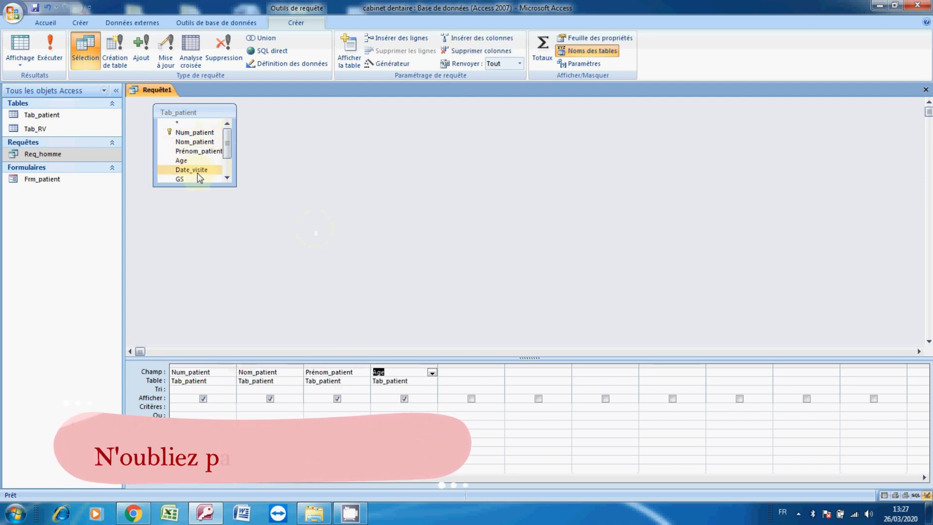
{"action": "double_click", "coordinate": [197, 173]}
{"action": "scroll", "coordinate": [210, 174], "scroll_direction": "down", "scroll_amount": 1}
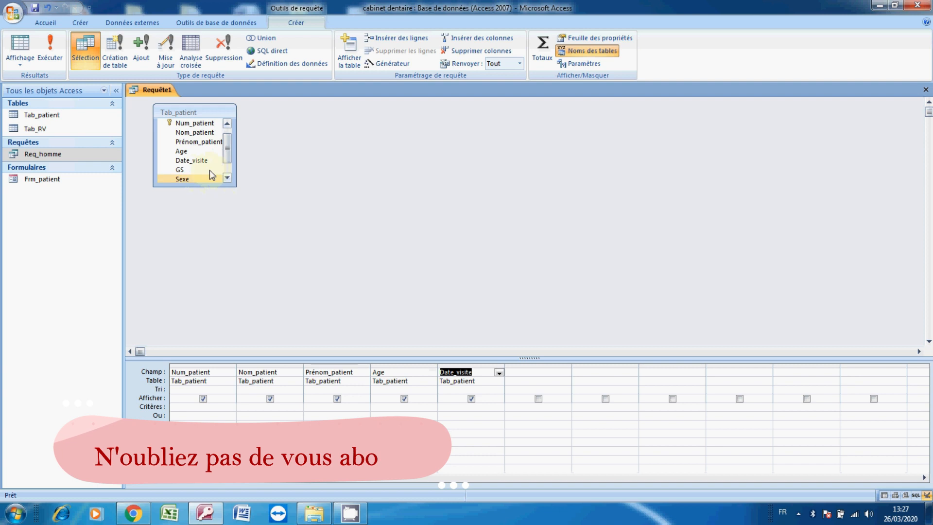
{"action": "left_click", "coordinate": [203, 169]}
{"action": "double_click", "coordinate": [203, 169]}
{"action": "double_click", "coordinate": [201, 179]}
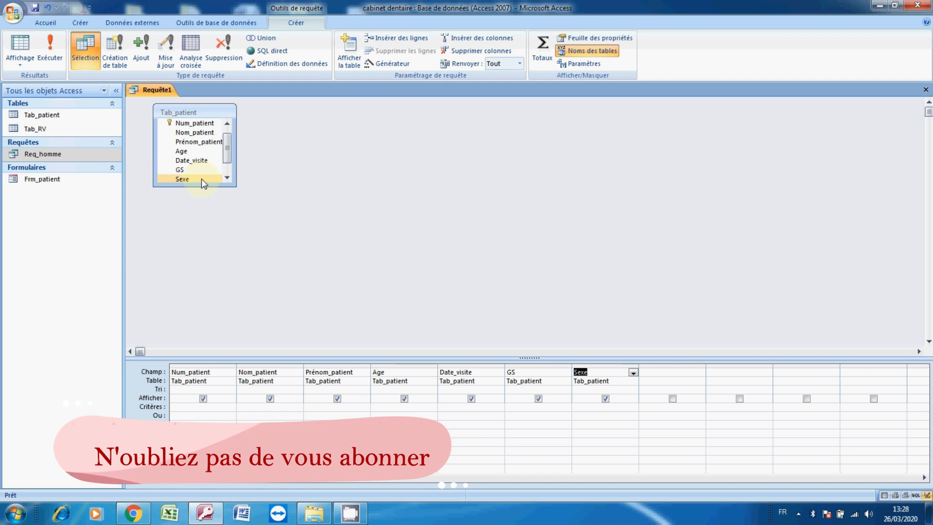
{"action": "left_click", "coordinate": [231, 178]}
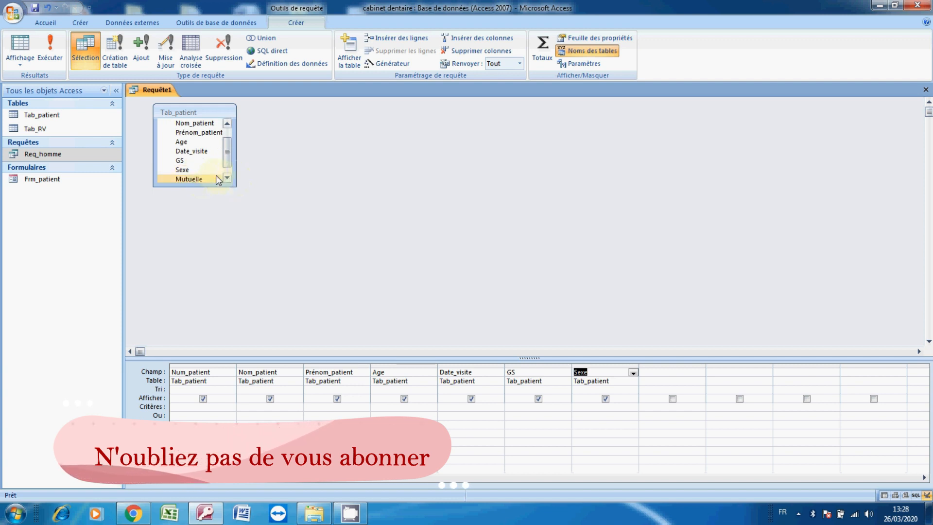
{"action": "double_click", "coordinate": [190, 179]}
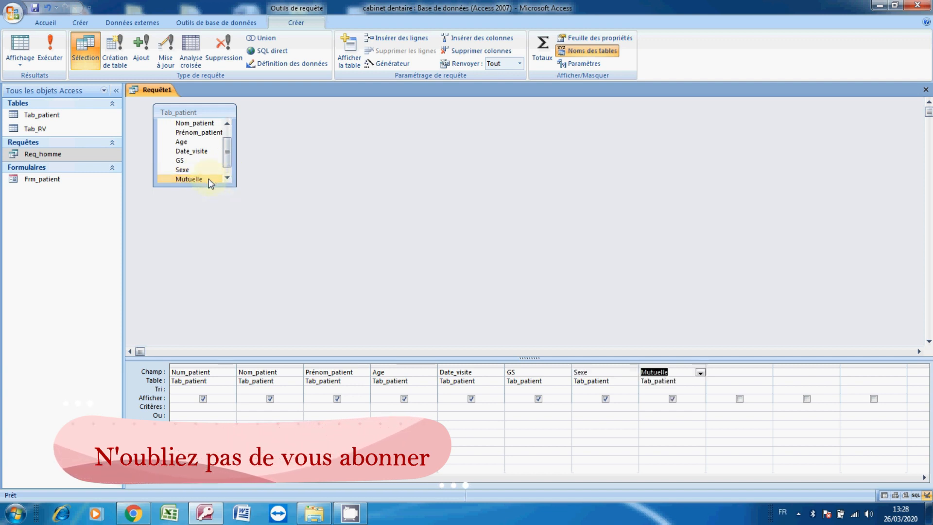
Set the criterion of the Sexe column to femme
{"action": "left_click", "coordinate": [591, 410]}
{"action": "type", "text": "femmz"}
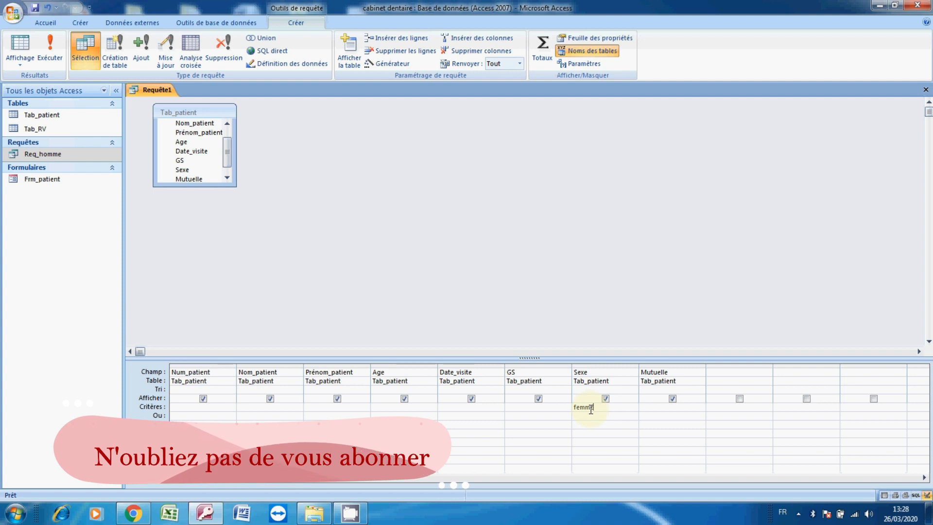
{"action": "key", "text": "BackSpace"}
{"action": "type", "text": "e"}
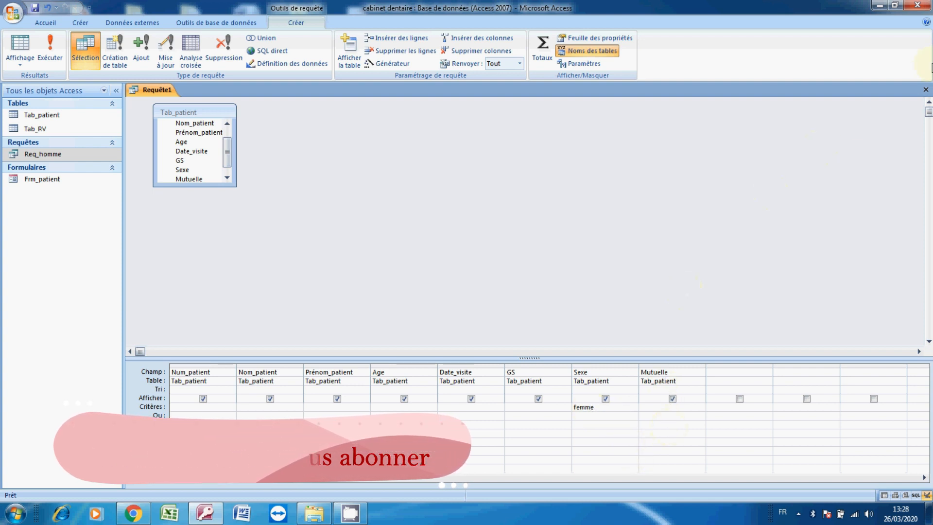
Close the query and save it under the name Req_femme
{"action": "left_click", "coordinate": [926, 90]}
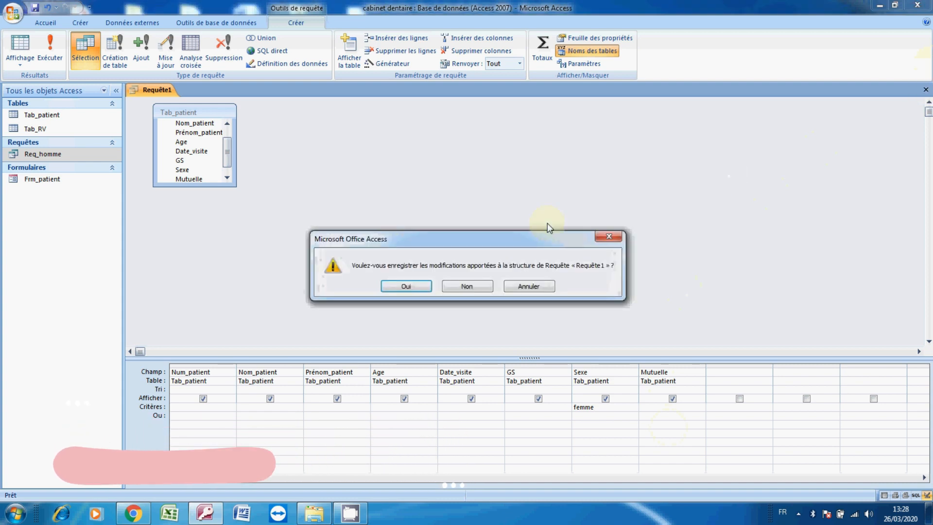
{"action": "left_click", "coordinate": [398, 286]}
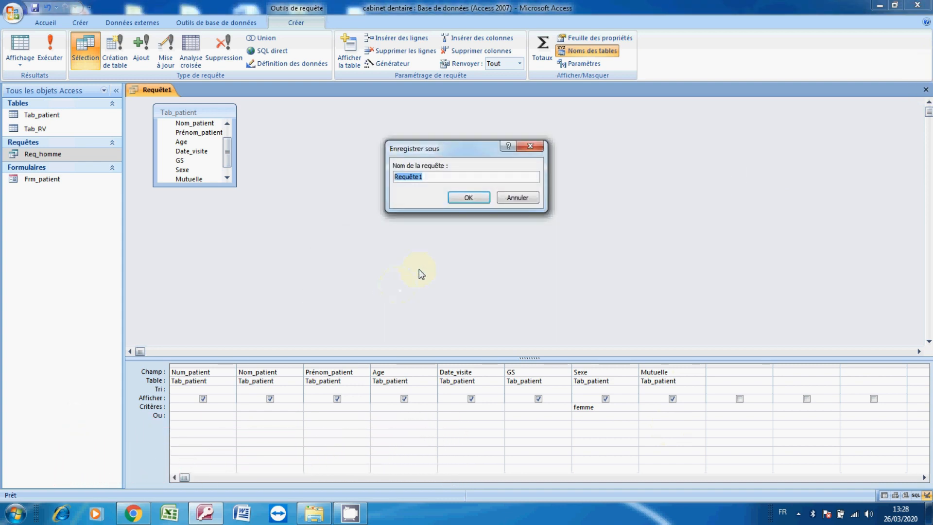
{"action": "key", "text": "End"}
{"action": "key", "text": "BackSpace"}
{"action": "key", "text": "BackSpace"}
{"action": "key", "text": "BackSpace"}
{"action": "key", "text": "BackSpace"}
{"action": "key", "text": "BackSpace"}
{"action": "type", "text": "_femme"}
{"action": "left_click", "coordinate": [457, 202]}
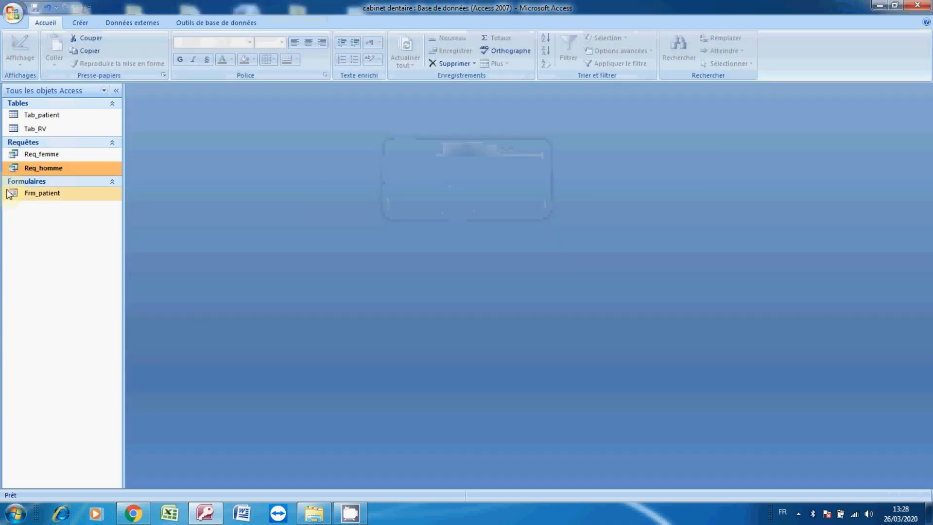
Run the Req_femme query to check its results, closing and reopening it once before closing it
{"action": "double_click", "coordinate": [46, 158]}
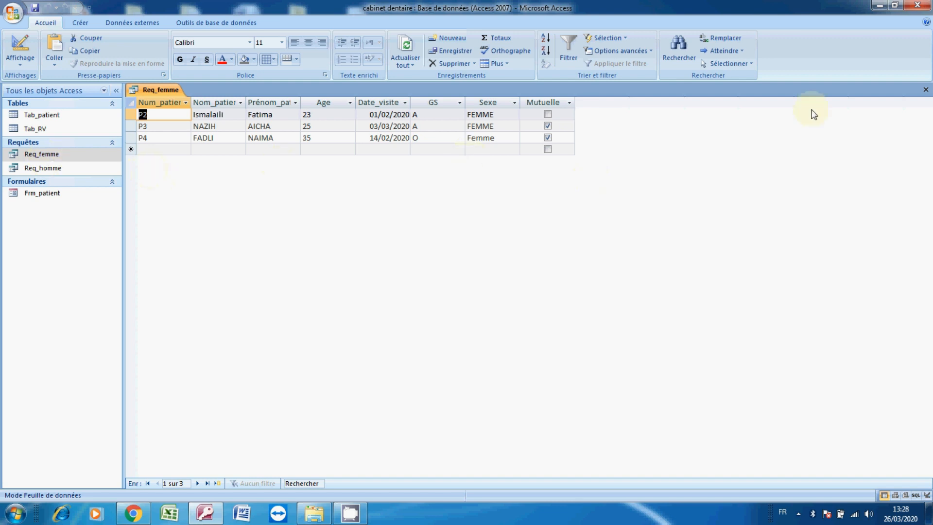
{"action": "left_click", "coordinate": [925, 90]}
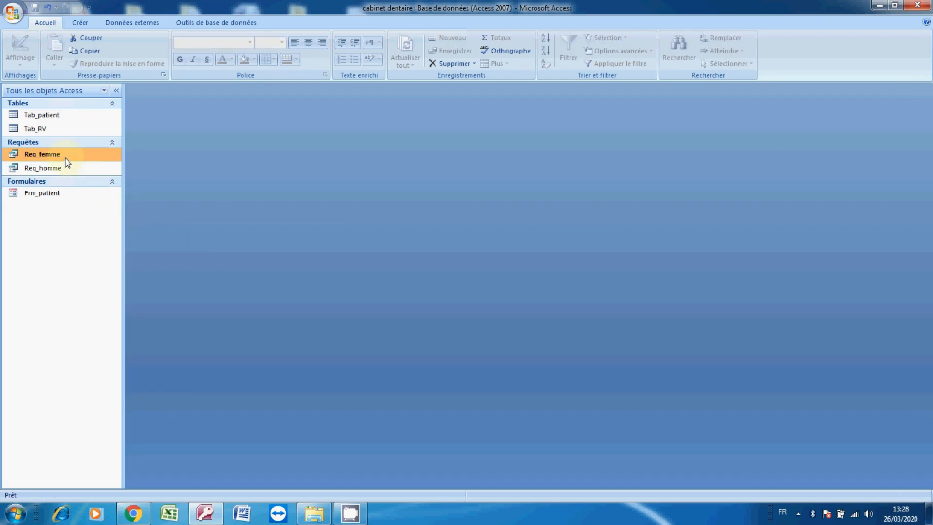
{"action": "double_click", "coordinate": [65, 158]}
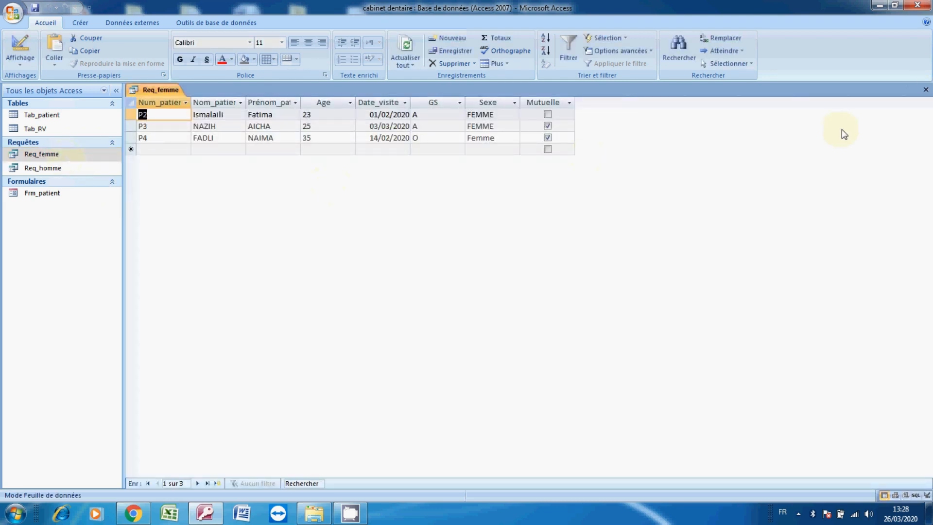
{"action": "left_click", "coordinate": [926, 90]}
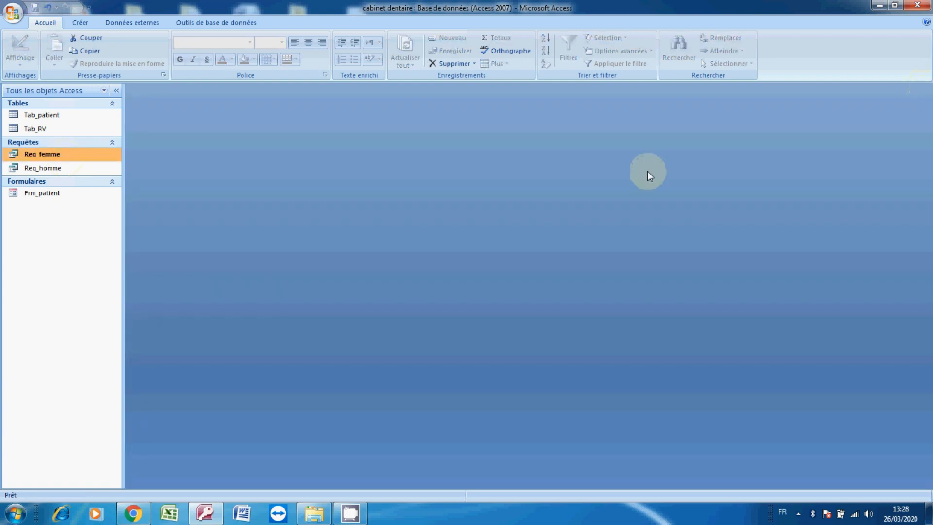
Create a new query in design view based on the Tab_patient table
{"action": "left_click", "coordinate": [81, 24]}
{"action": "left_click", "coordinate": [567, 49]}
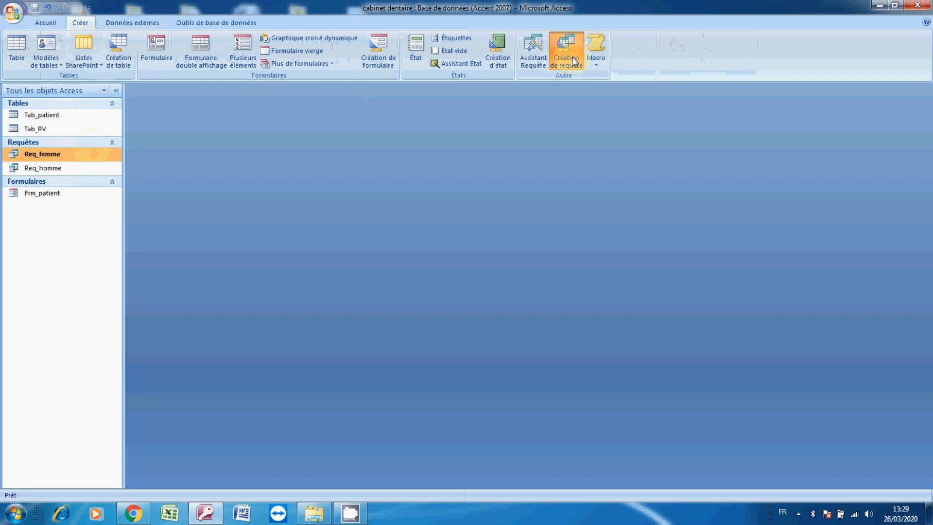
{"action": "left_click", "coordinate": [484, 489]}
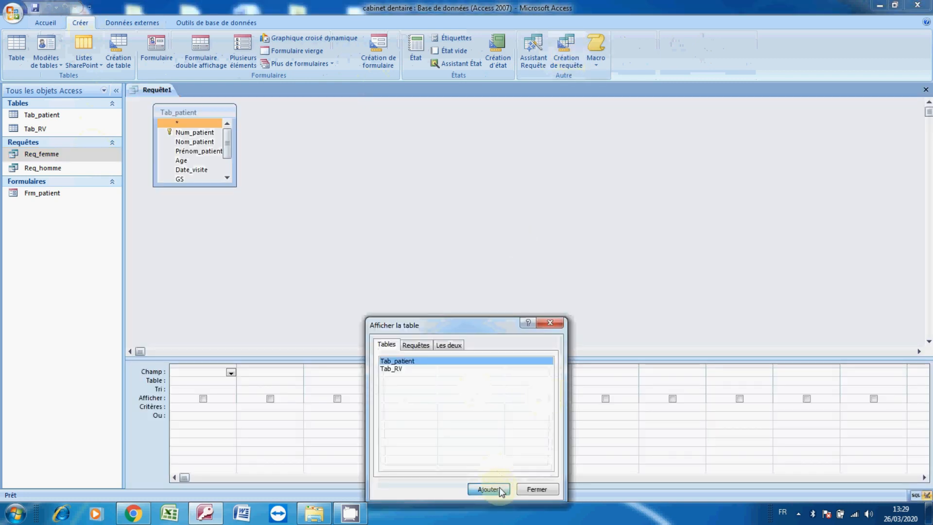
{"action": "left_click", "coordinate": [530, 491]}
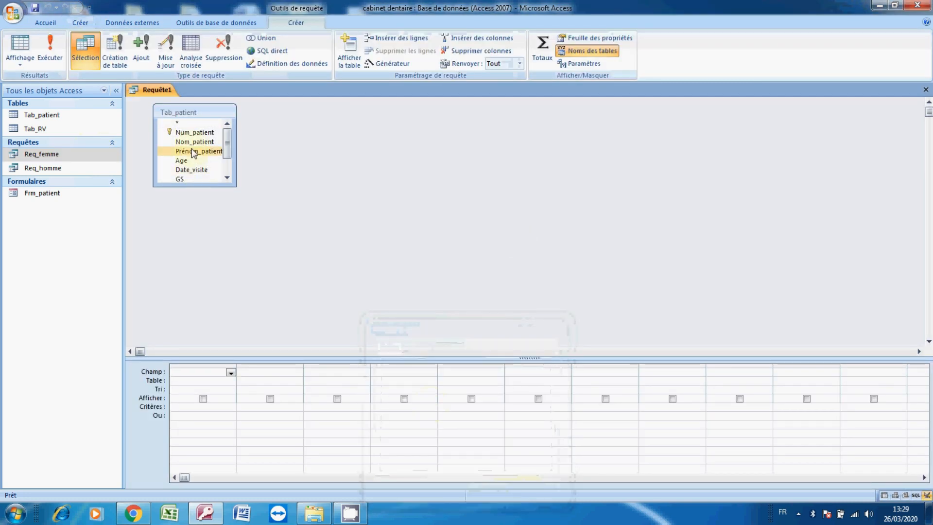
Add all Tab_patient fields from Num_patient through Remarque to the query grid
{"action": "double_click", "coordinate": [187, 135]}
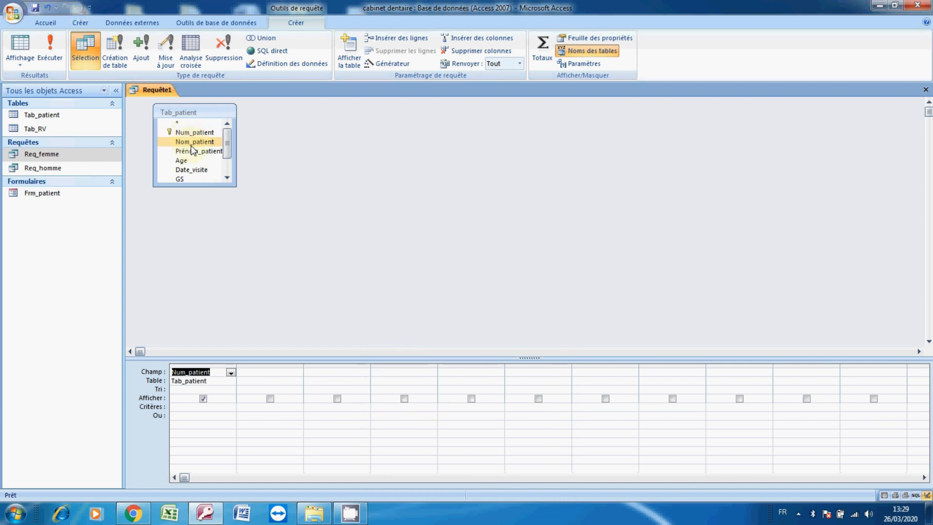
{"action": "double_click", "coordinate": [193, 142]}
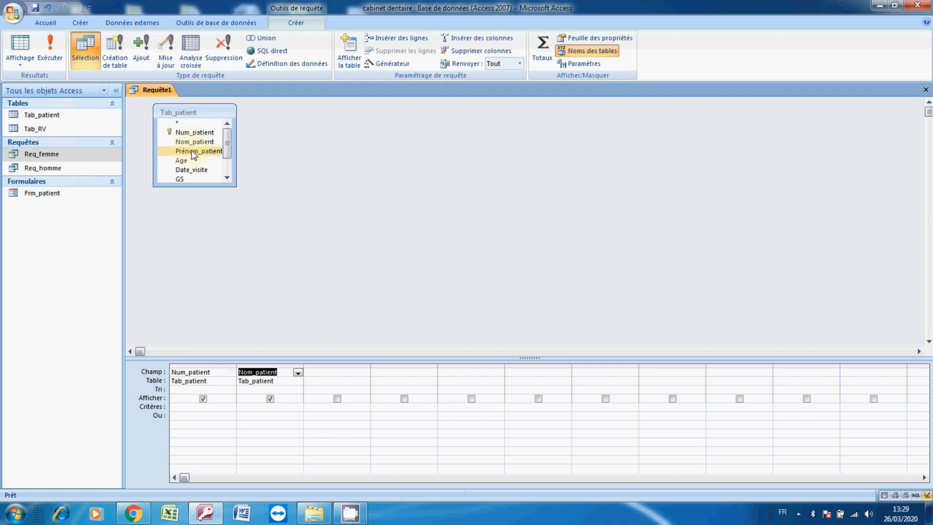
{"action": "double_click", "coordinate": [192, 151]}
{"action": "double_click", "coordinate": [189, 161]}
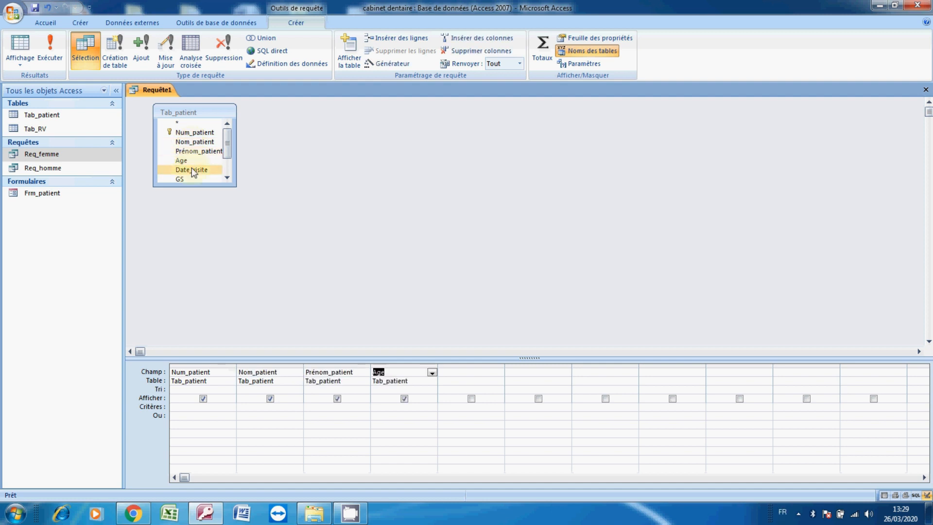
{"action": "double_click", "coordinate": [208, 171]}
{"action": "left_click", "coordinate": [228, 177]}
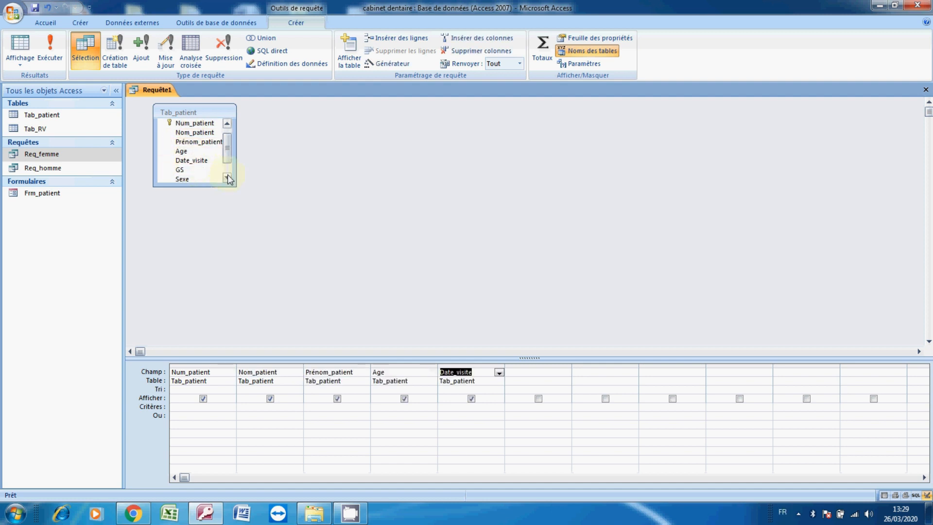
{"action": "double_click", "coordinate": [206, 170]}
{"action": "double_click", "coordinate": [208, 177]}
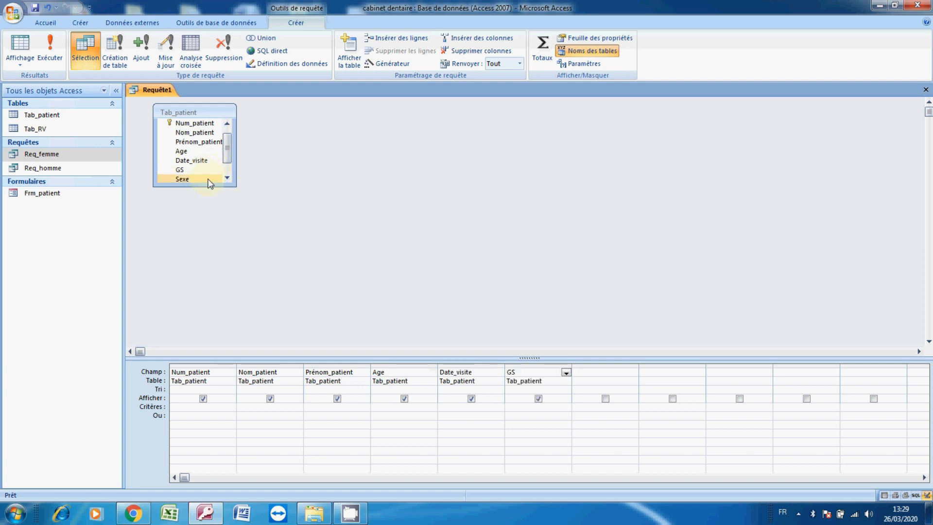
{"action": "double_click", "coordinate": [227, 180]}
{"action": "double_click", "coordinate": [210, 171]}
{"action": "double_click", "coordinate": [210, 178]}
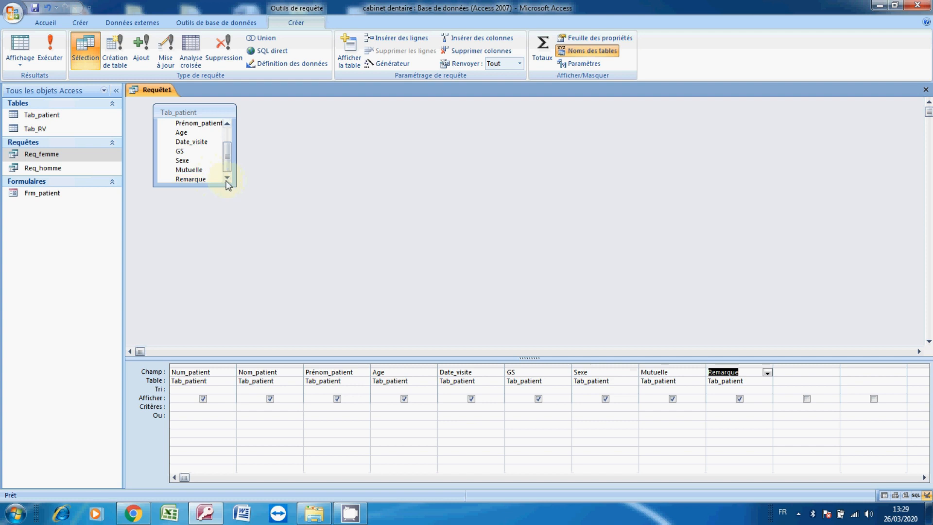
Set the criterion of the Mutuelle column to oui
{"action": "left_click", "coordinate": [656, 408]}
{"action": "type", "text": "oui"}
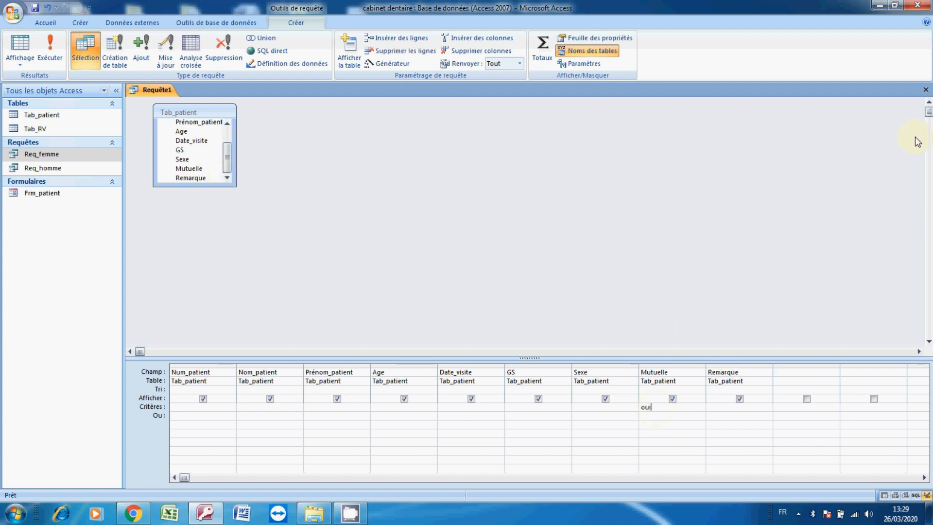
Close the query and save it under the name Req_m_oui
{"action": "left_click", "coordinate": [926, 90]}
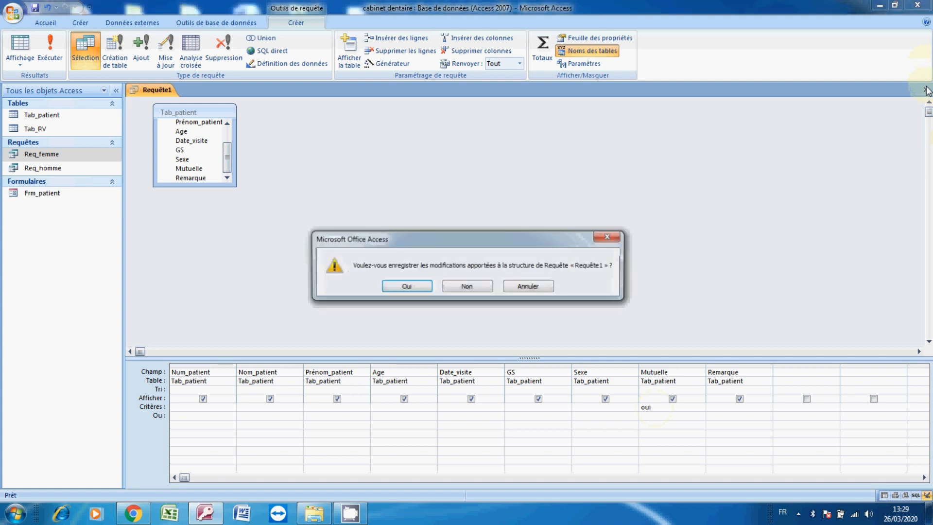
{"action": "left_click", "coordinate": [427, 287]}
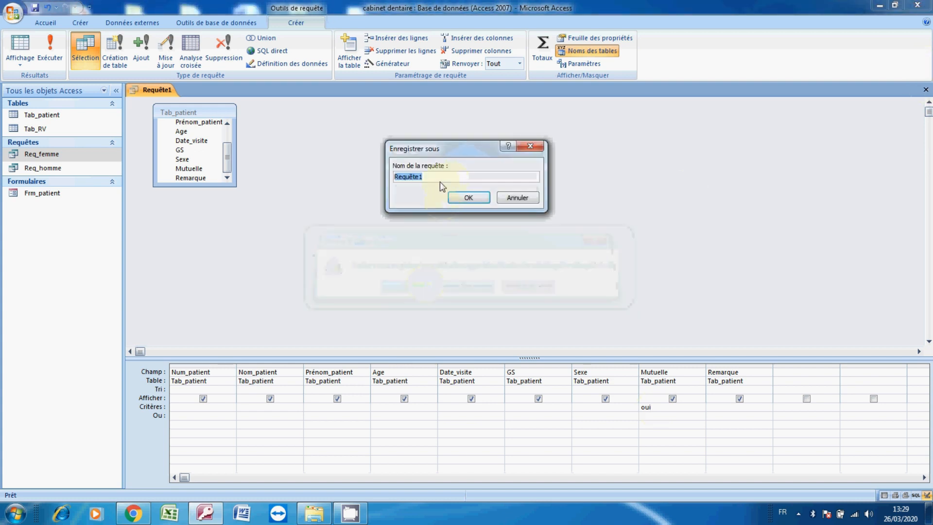
{"action": "left_click", "coordinate": [439, 179]}
{"action": "key", "text": "BackSpace"}
{"action": "key", "text": "BackSpace"}
{"action": "key", "text": "BackSpace"}
{"action": "type", "text": "_ou"}
{"action": "key", "text": "BackSpace"}
{"action": "key", "text": "BackSpace"}
{"action": "key", "text": "BackSpace"}
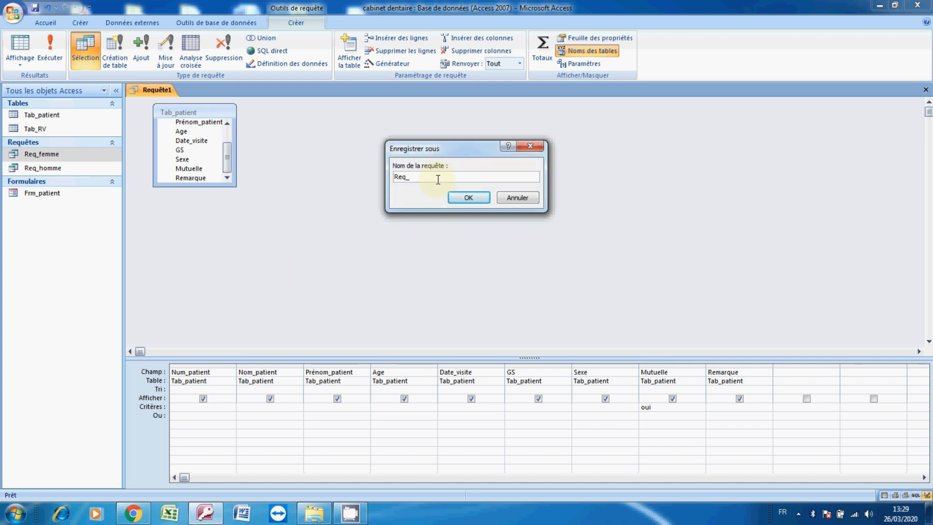
{"action": "type", "text": "m_oui"}
{"action": "key", "text": "Return"}
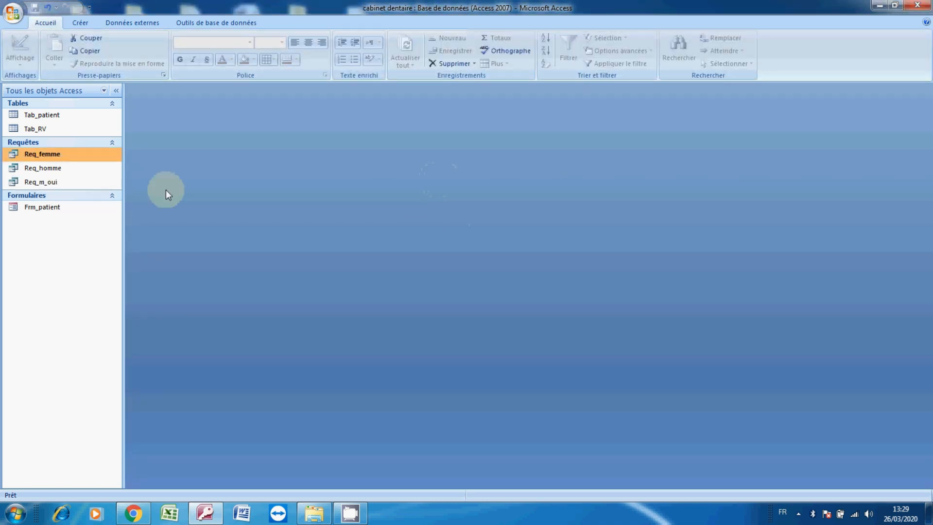
Run the Req_m_oui query to check its results, then close it
{"action": "double_click", "coordinate": [44, 182]}
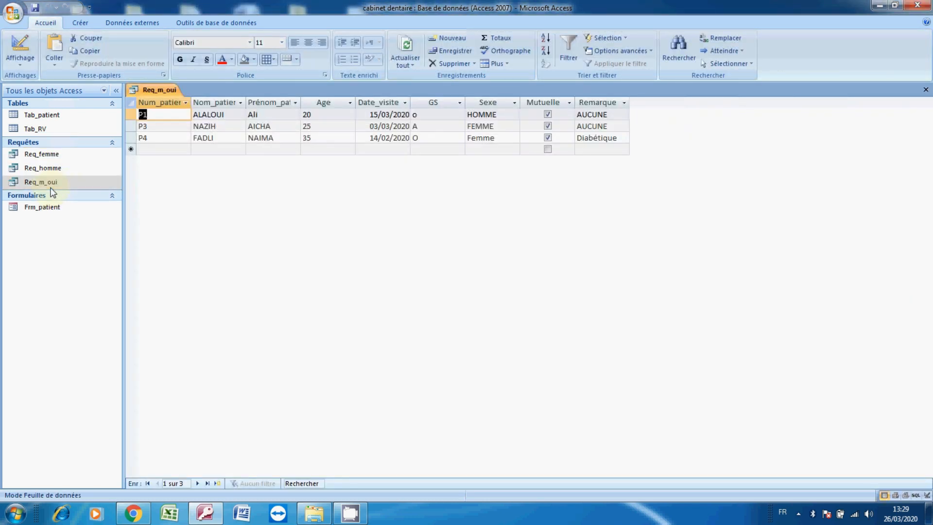
{"action": "left_click", "coordinate": [926, 89]}
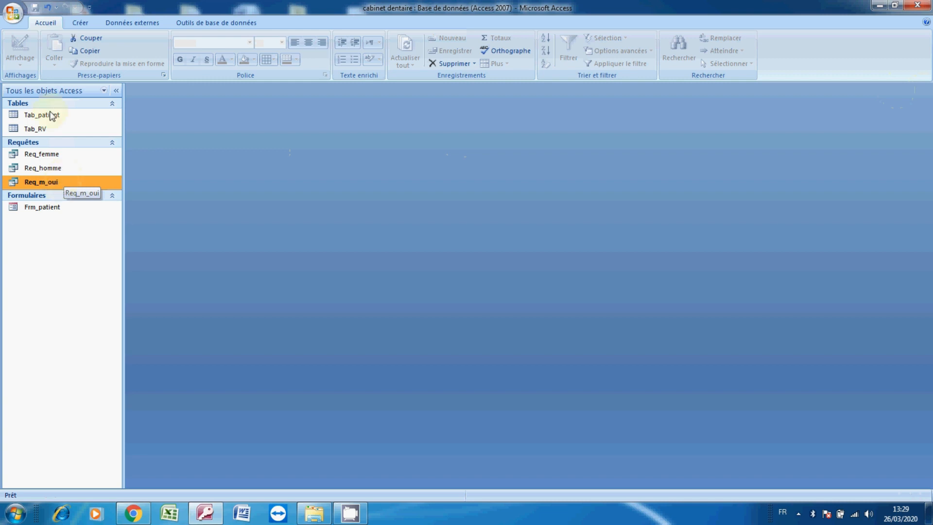
Create another query in design view based on the Tab_patient table
{"action": "left_click", "coordinate": [86, 23]}
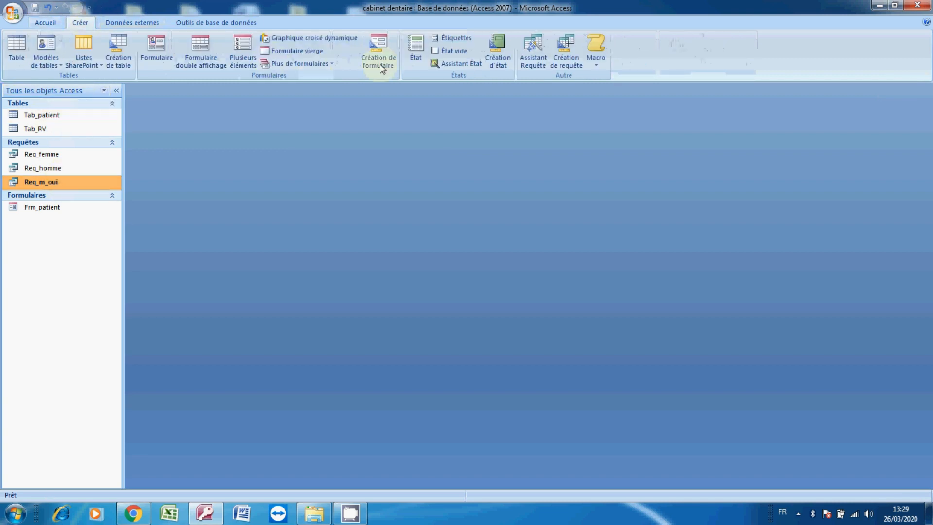
{"action": "left_click", "coordinate": [567, 57]}
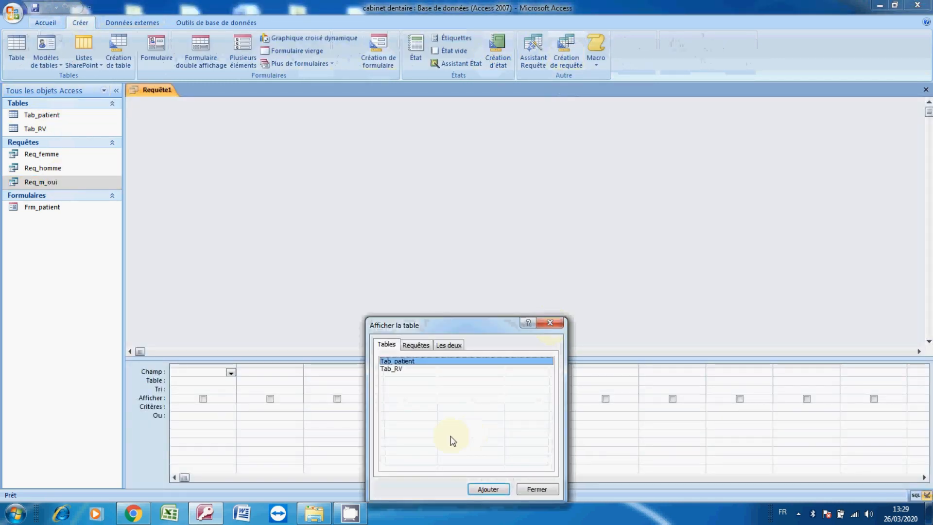
{"action": "left_click", "coordinate": [487, 488]}
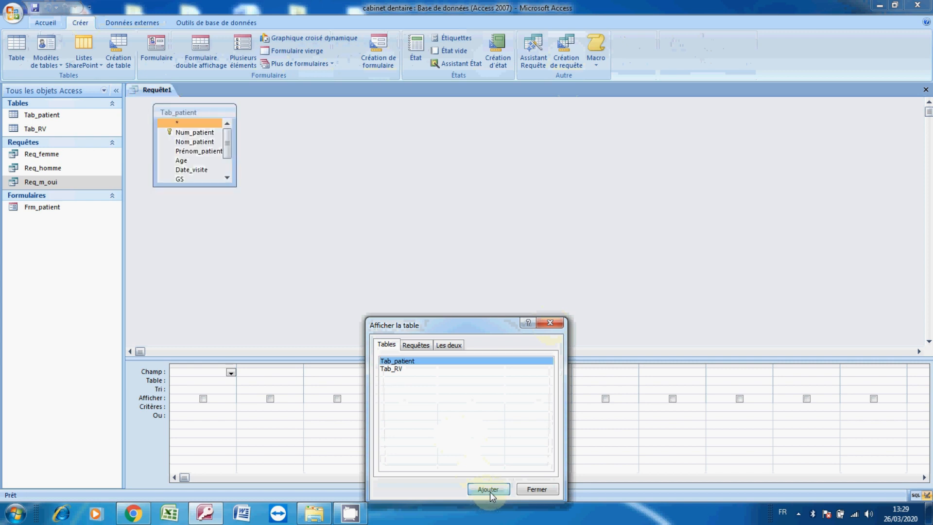
{"action": "left_click", "coordinate": [537, 489]}
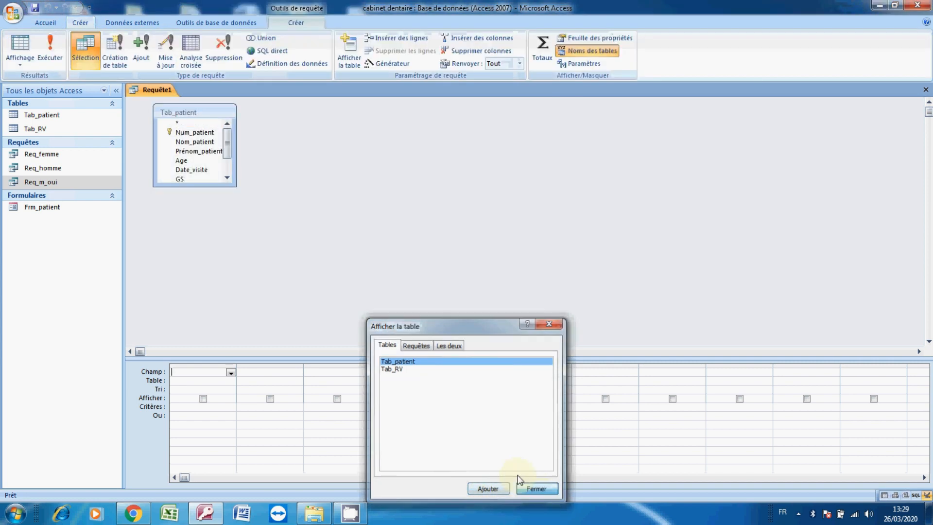
Add Num_patient, Nom_patient, Prénom_patient, Age and Date_visite twice to the query grid from Tab_patient
{"action": "double_click", "coordinate": [195, 136]}
{"action": "left_click", "coordinate": [195, 142]}
{"action": "double_click", "coordinate": [196, 145]}
{"action": "double_click", "coordinate": [197, 151]}
{"action": "left_click", "coordinate": [184, 163]}
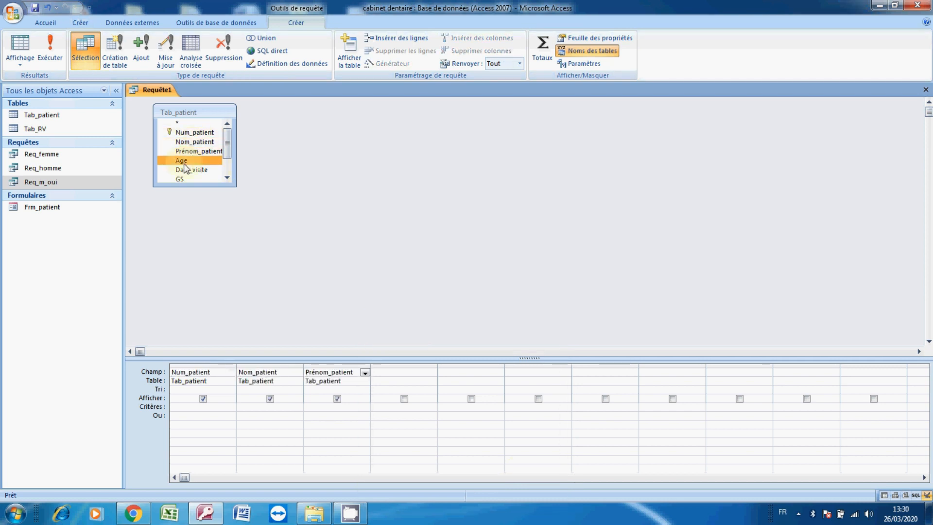
{"action": "double_click", "coordinate": [186, 163]}
{"action": "double_click", "coordinate": [189, 169]}
{"action": "double_click", "coordinate": [190, 169]}
{"action": "left_click", "coordinate": [227, 177]}
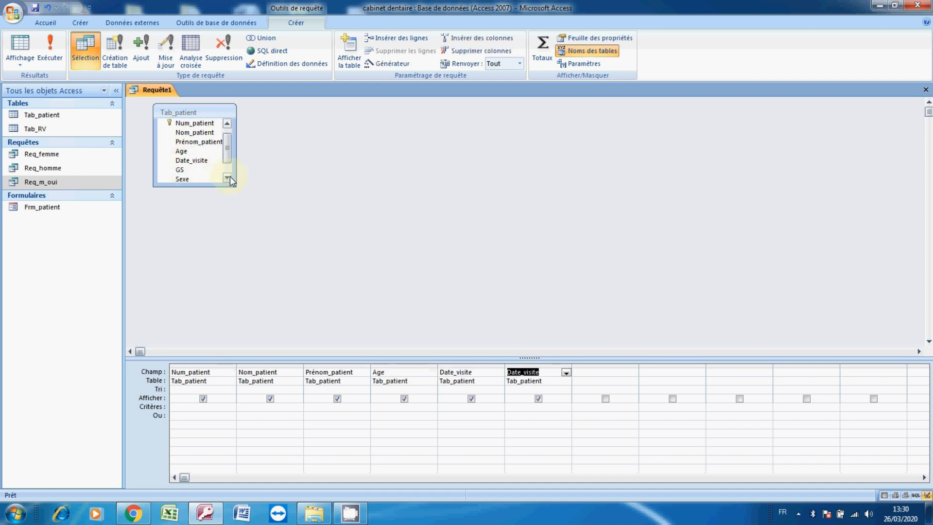
Add the Sexe, Mutuelle and Remarque fields to the query grid
{"action": "left_click", "coordinate": [194, 170]}
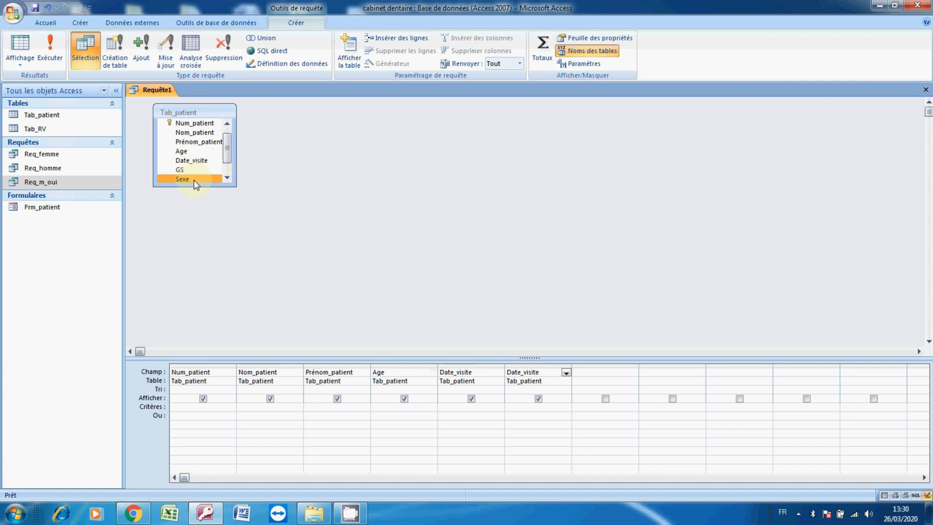
{"action": "double_click", "coordinate": [194, 180]}
{"action": "left_click", "coordinate": [226, 177]}
{"action": "double_click", "coordinate": [206, 179]}
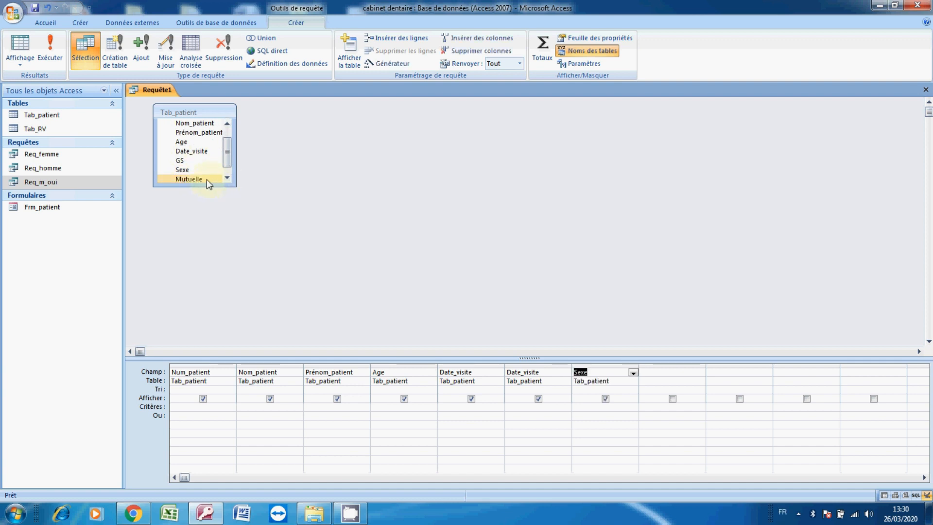
{"action": "left_click", "coordinate": [227, 179]}
{"action": "left_click", "coordinate": [203, 179]}
{"action": "double_click", "coordinate": [203, 179]}
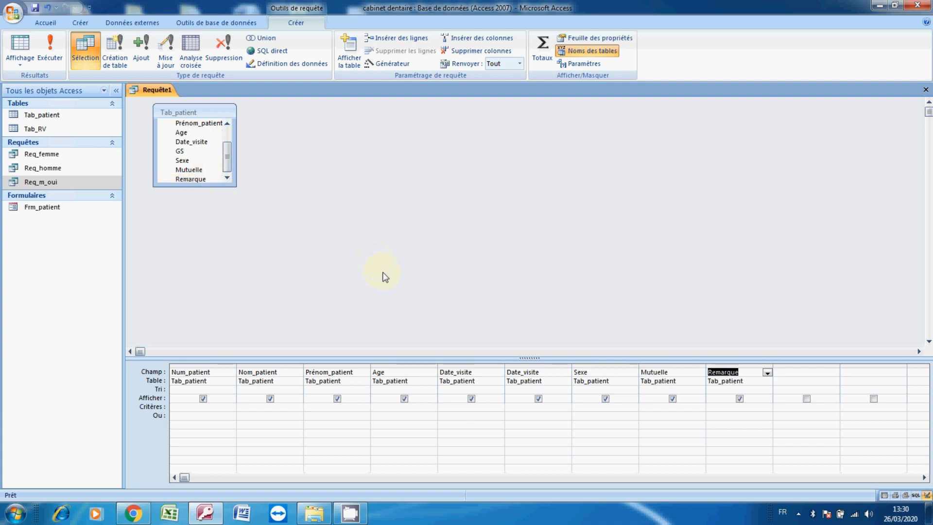
Set the criterion of the first Date_visite column to entre [svp date debut] et [date fin]
{"action": "left_click", "coordinate": [447, 407]}
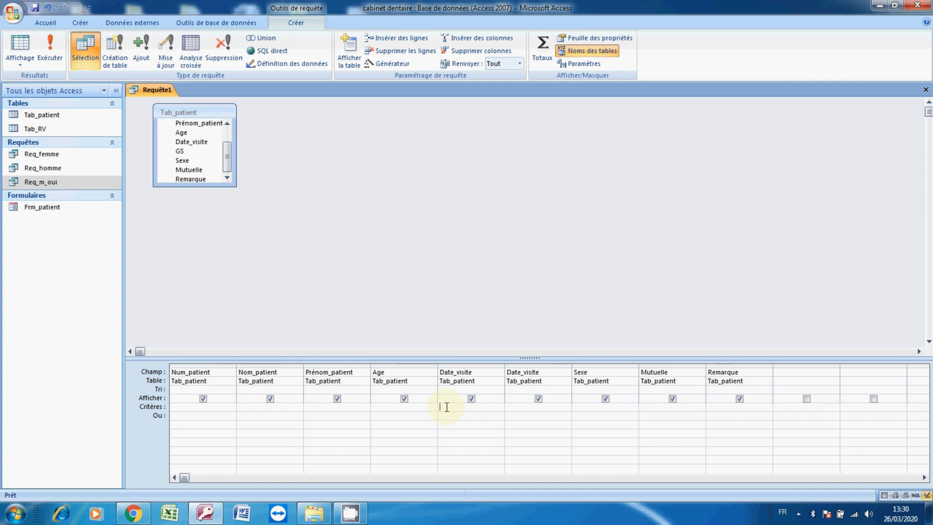
{"action": "left_click", "coordinate": [447, 407]}
{"action": "type", "text": "entre [svp date debut"}
{"action": "left_click_drag", "start_coordinate": [505, 364], "coordinate": [603, 368]}
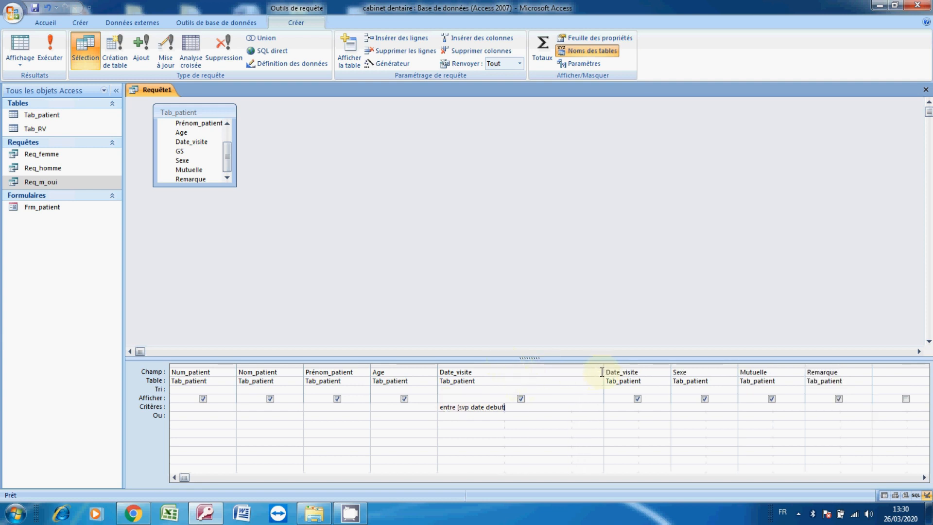
{"action": "left_click", "coordinate": [521, 409]}
{"action": "type", "text": "et [date fin"}
Close the query and save it under the name Req_date
{"action": "left_click", "coordinate": [926, 89]}
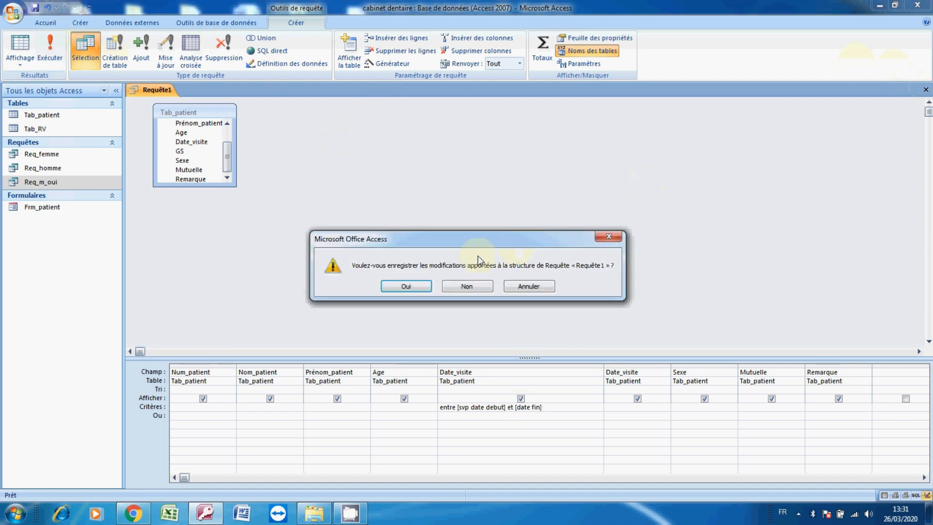
{"action": "left_click", "coordinate": [406, 287]}
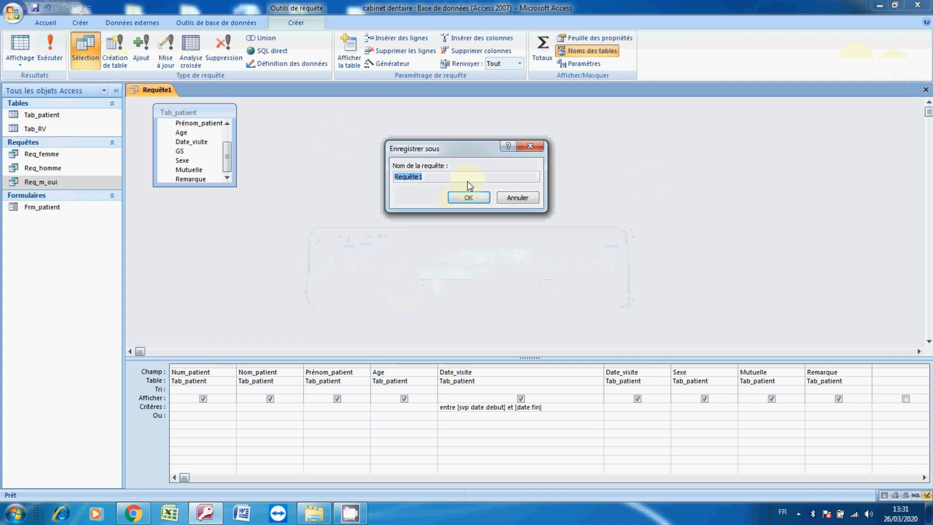
{"action": "left_click", "coordinate": [451, 176]}
{"action": "key", "text": "BackSpace"}
{"action": "key", "text": "BackSpace"}
{"action": "key", "text": "BackSpace"}
{"action": "key", "text": "BackSpace"}
{"action": "key", "text": "BackSpace"}
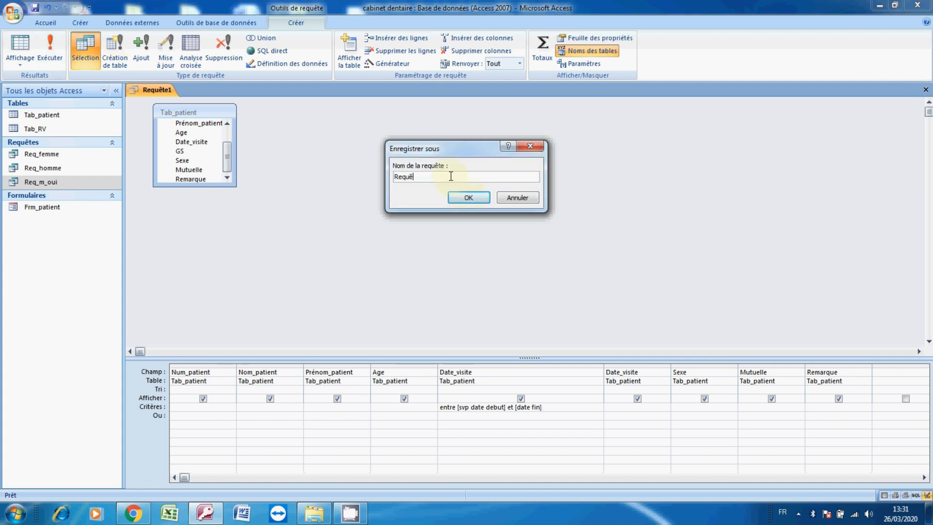
{"action": "type", "text": "_date"}
{"action": "key", "text": "Return"}
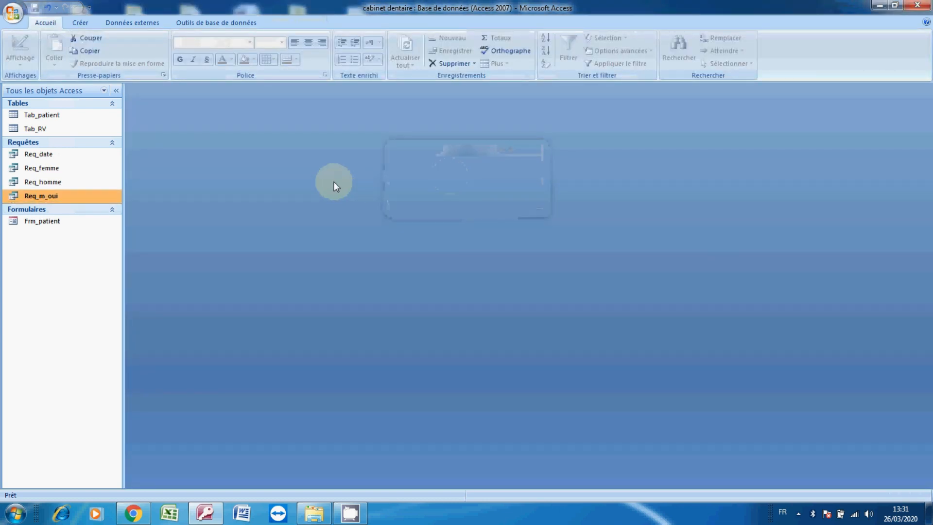
Run the Req_date query, answer its date parameter prompts, and close the results
{"action": "double_click", "coordinate": [43, 158]}
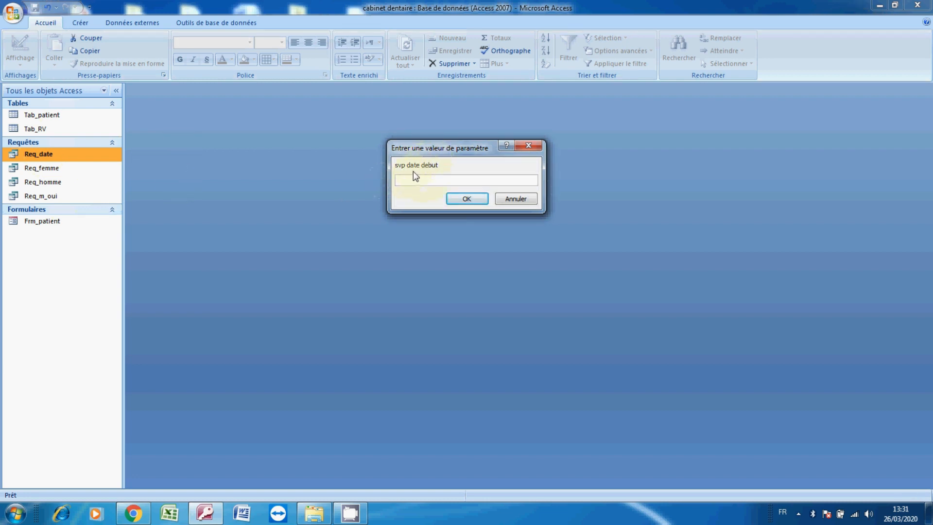
{"action": "key", "text": "Caps_Lock"}
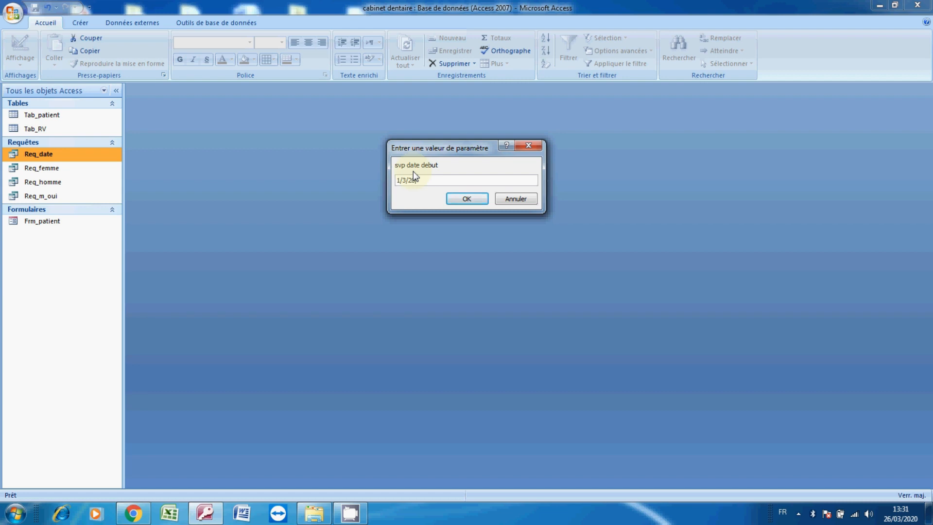
{"action": "left_click", "coordinate": [453, 201]}
{"action": "key", "text": "Return"}
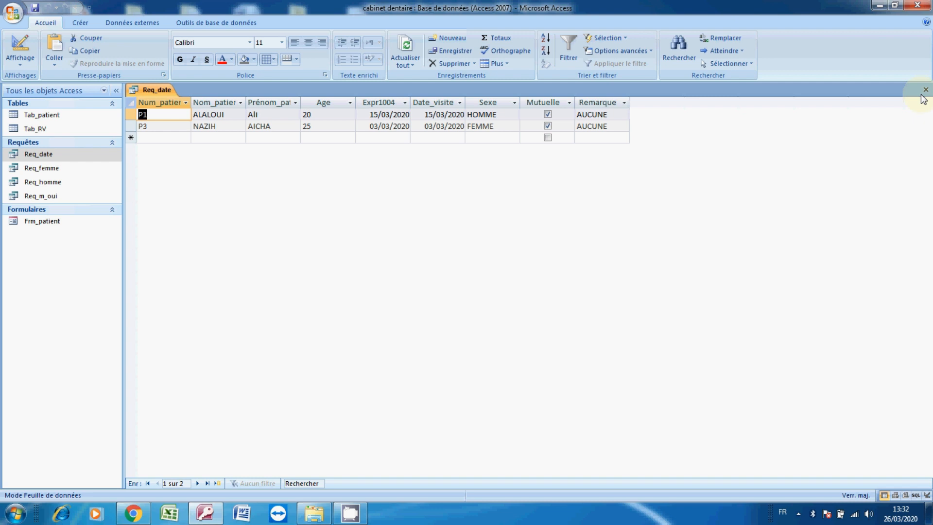
{"action": "left_click", "coordinate": [923, 92]}
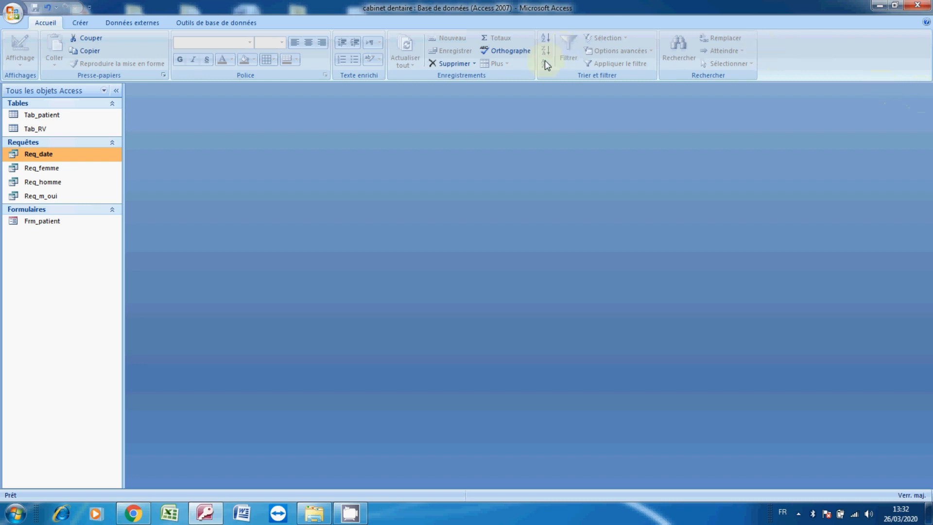
Create a new query in design view based on the Tab_patient table
{"action": "left_click", "coordinate": [78, 27]}
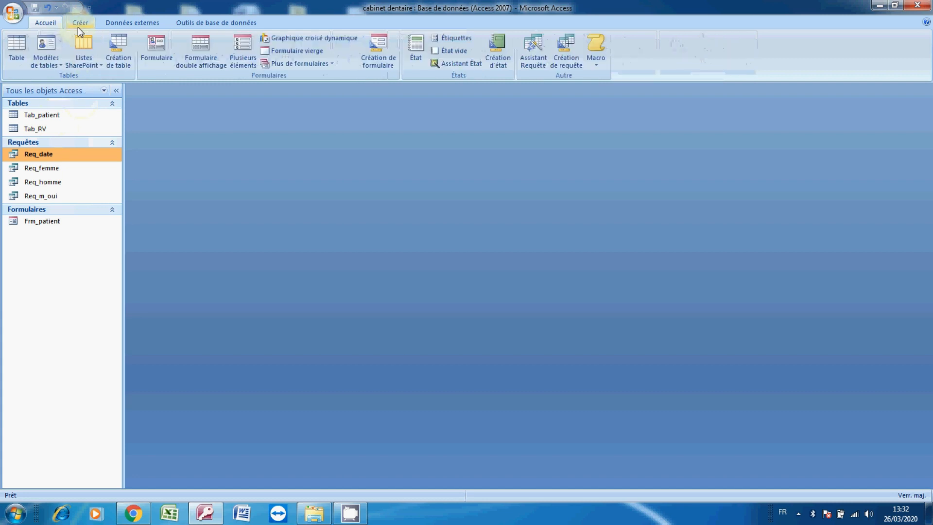
{"action": "left_click", "coordinate": [554, 69]}
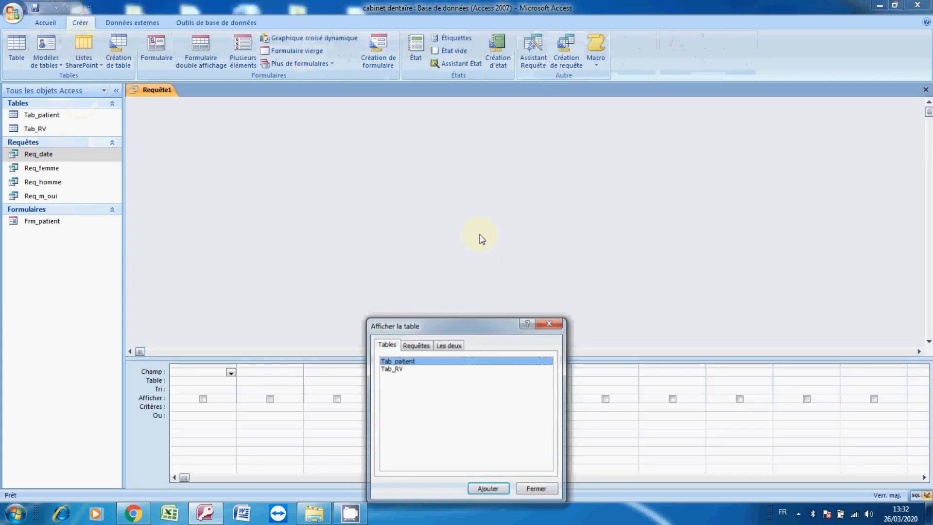
{"action": "left_click", "coordinate": [483, 488]}
{"action": "left_click", "coordinate": [530, 490]}
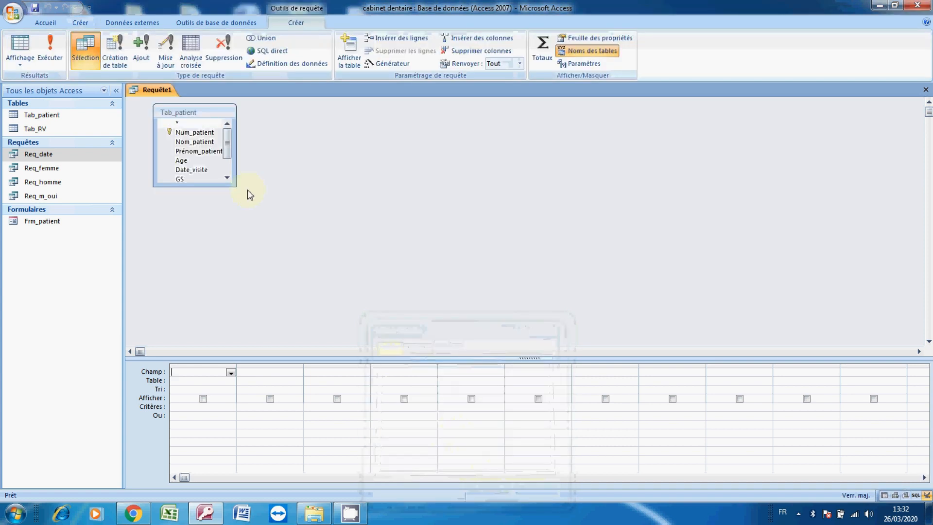
Add Num_patient, Nom_patient, Prénom_patient, Age and Date_visite to the query grid
{"action": "left_click", "coordinate": [199, 142]}
{"action": "double_click", "coordinate": [197, 134]}
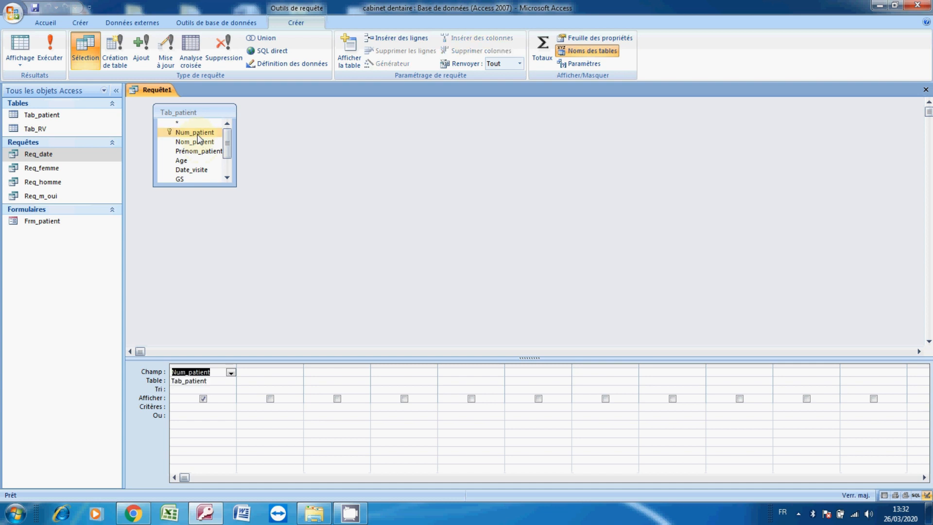
{"action": "double_click", "coordinate": [199, 143]}
{"action": "double_click", "coordinate": [200, 151]}
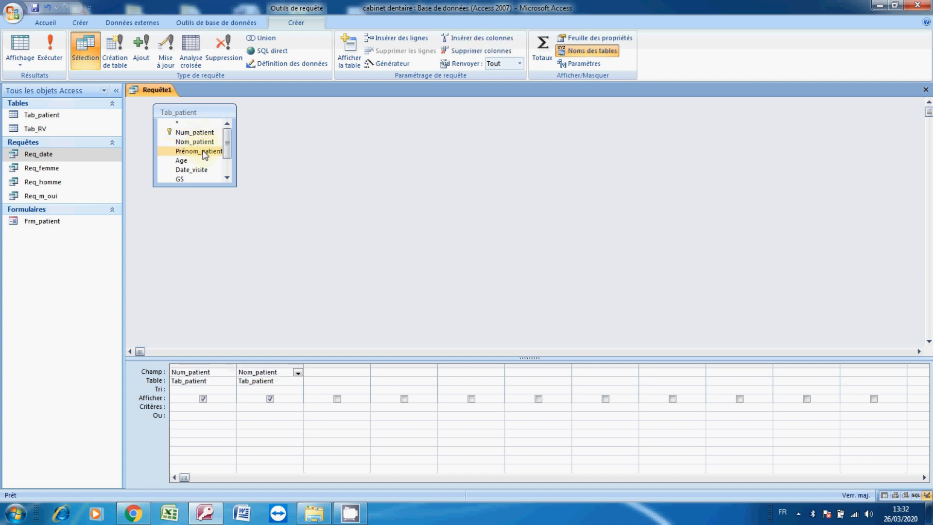
{"action": "double_click", "coordinate": [192, 160]}
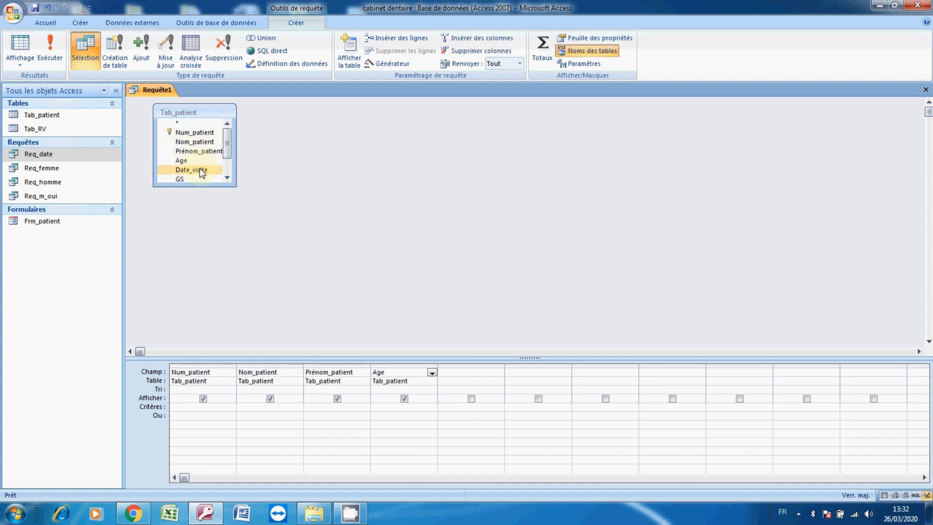
{"action": "double_click", "coordinate": [192, 169]}
{"action": "left_click", "coordinate": [226, 178]}
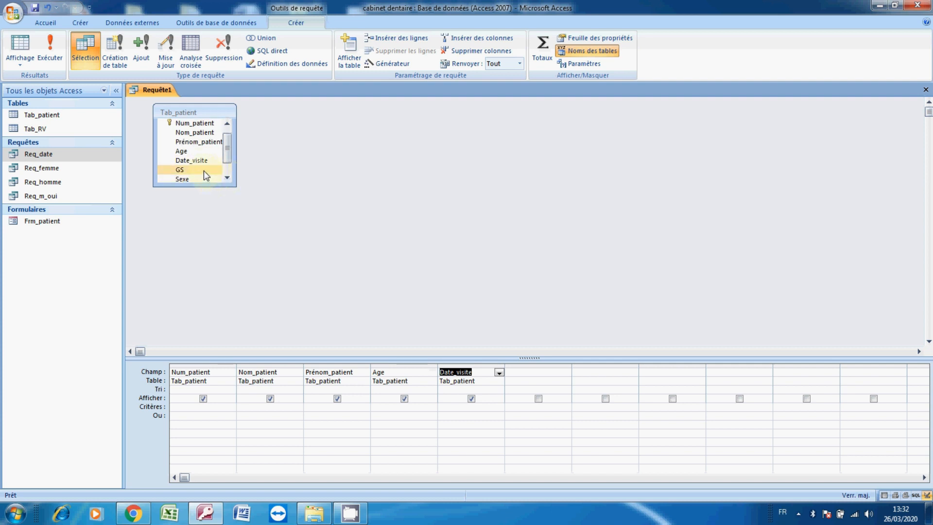
Add the GS, Sexe, Mutuelle and Remarque fields to the query grid
{"action": "double_click", "coordinate": [203, 171]}
{"action": "left_click", "coordinate": [227, 178]}
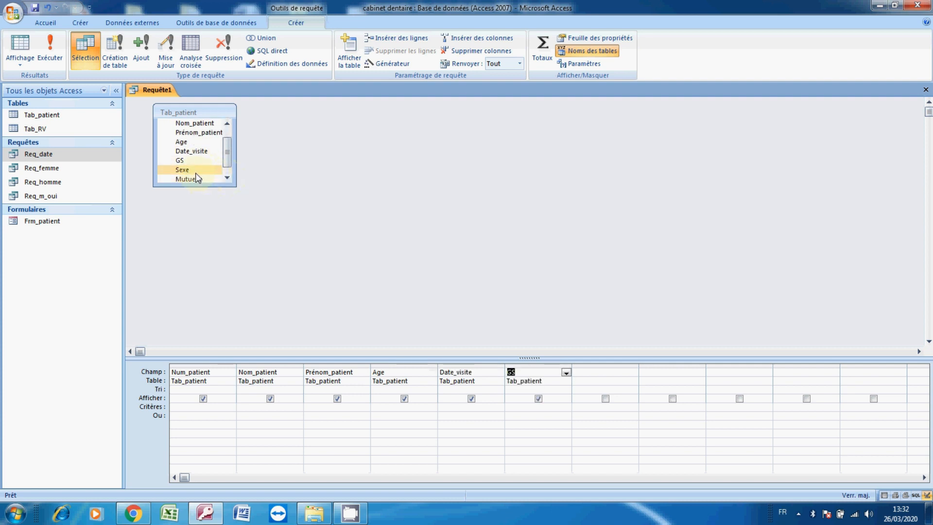
{"action": "double_click", "coordinate": [195, 171]}
{"action": "left_click", "coordinate": [227, 178]}
{"action": "double_click", "coordinate": [204, 170]}
{"action": "left_click", "coordinate": [206, 179]}
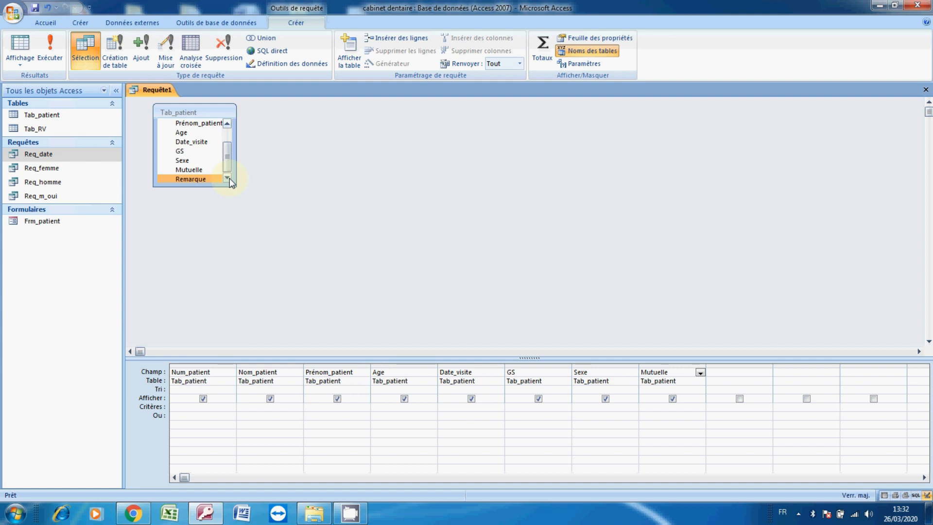
{"action": "left_click", "coordinate": [230, 177]}
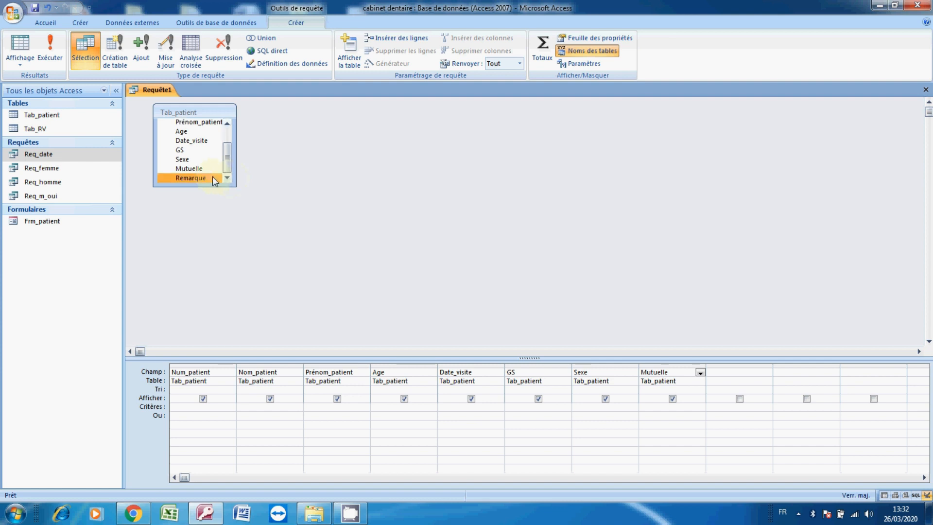
{"action": "double_click", "coordinate": [212, 177]}
Set the criterion of the Remarque column to the parameter prompt [TAPEZ UNE REM]
{"action": "left_click", "coordinate": [730, 407]}
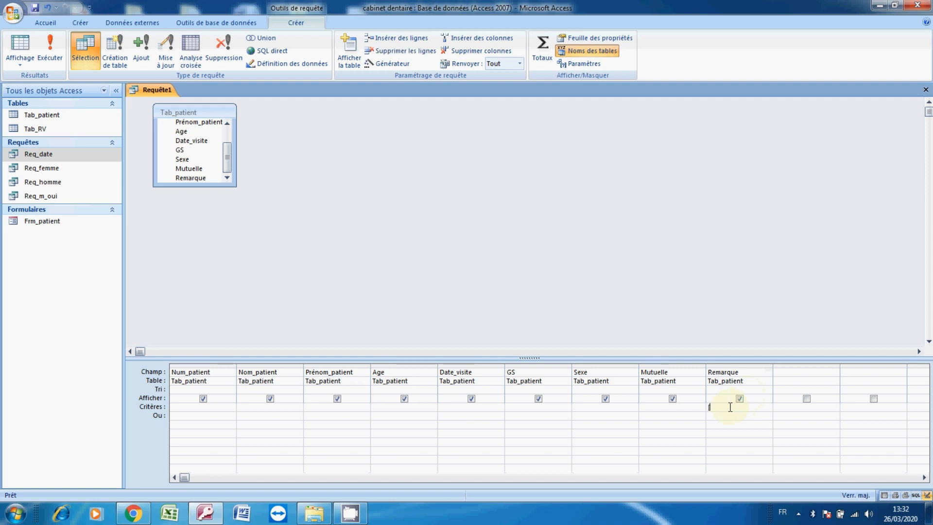
{"action": "type", "text": "[TAPES"}
{"action": "key", "text": "BackSpace"}
{"action": "type", "text": "Z UNE REM]"}
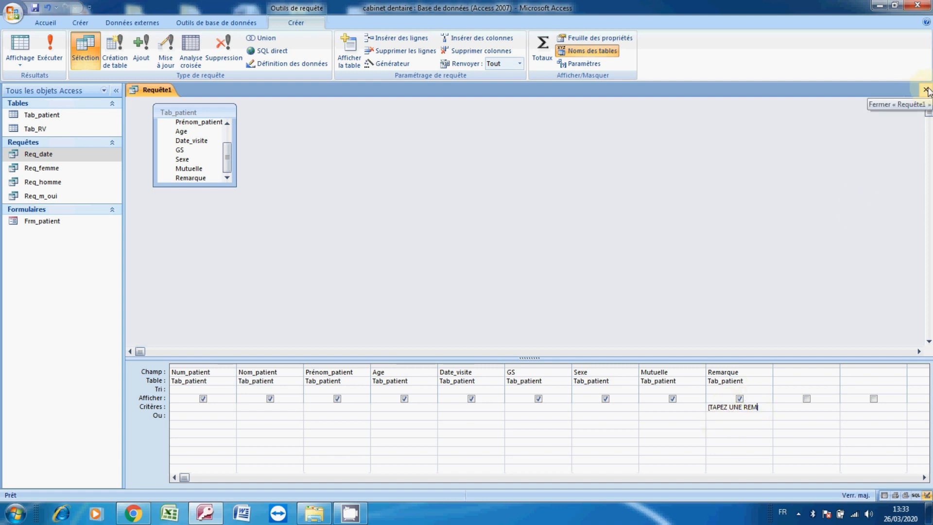
Close the query and save it under the name Req8REM
{"action": "left_click", "coordinate": [926, 91]}
{"action": "left_click", "coordinate": [410, 284]}
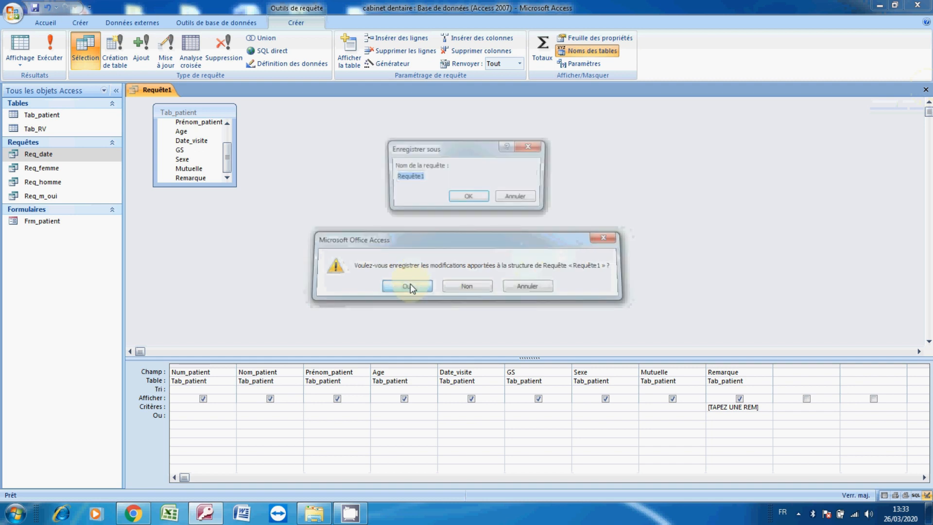
{"action": "left_click", "coordinate": [437, 178]}
{"action": "key", "text": "BackSpace"}
{"action": "key", "text": "BackSpace"}
{"action": "key", "text": "BackSpace"}
{"action": "key", "text": "BackSpace"}
{"action": "key", "text": "BackSpace"}
{"action": "type", "text": "8RE"}
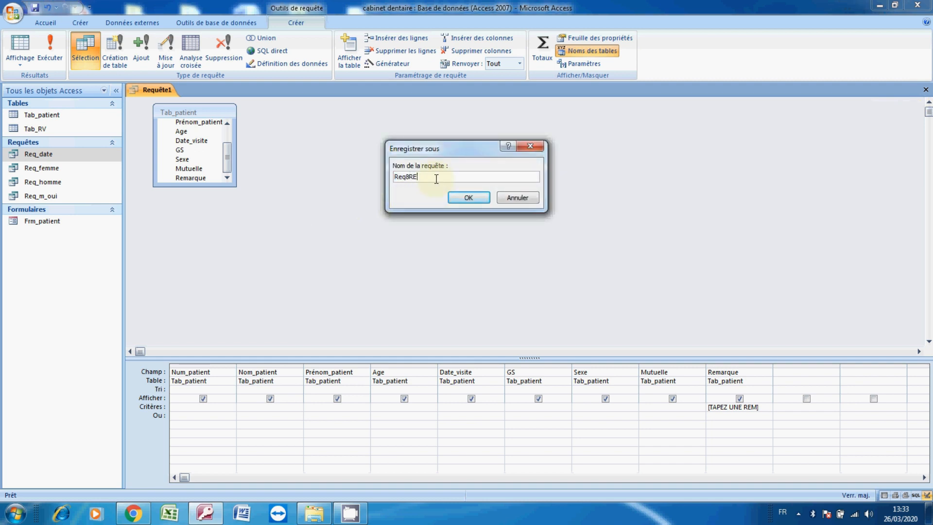
{"action": "type", "text": "M"}
{"action": "key", "text": "Return"}
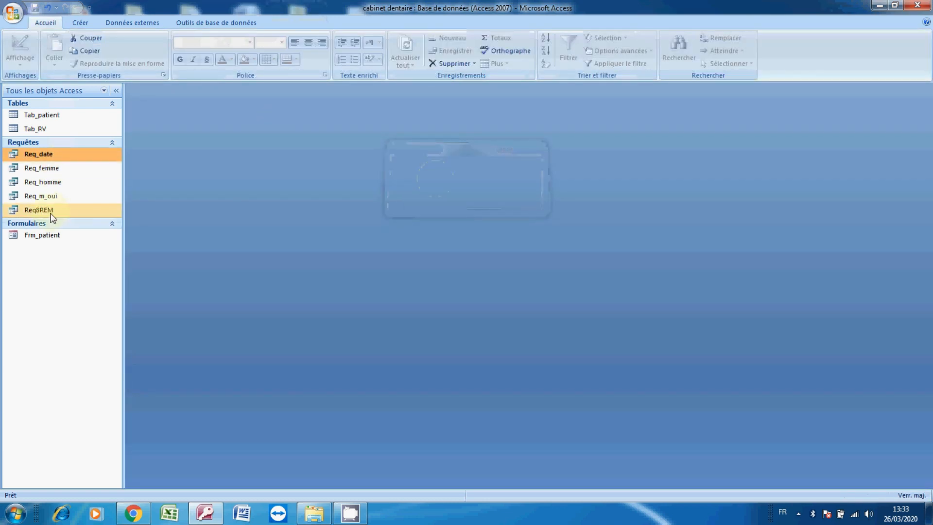
Rename the Req8REM query to Req_REM
{"action": "left_click", "coordinate": [51, 214]}
{"action": "left_click", "coordinate": [50, 212]}
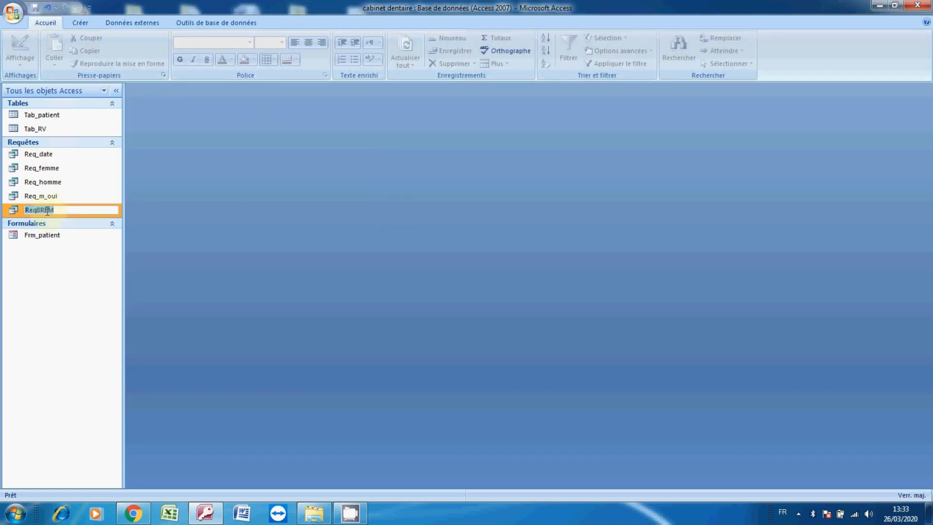
{"action": "left_click", "coordinate": [42, 210]}
{"action": "key", "text": "BackSpace"}
{"action": "type", "text": "_"}
{"action": "key", "text": "Return"}
Run Req_REM with the remark Diabétique, then close the results
{"action": "double_click", "coordinate": [41, 211]}
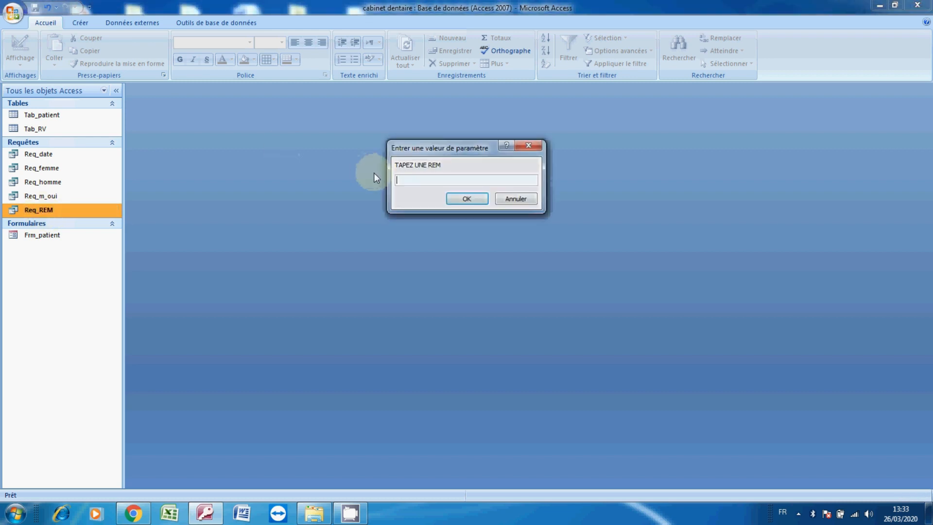
{"action": "type", "text": "Diabétique"}
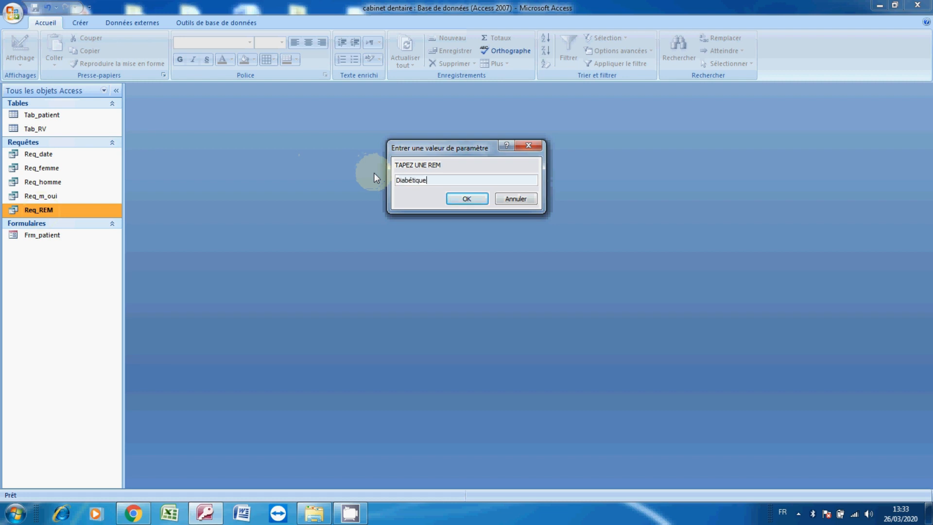
{"action": "left_click", "coordinate": [466, 199]}
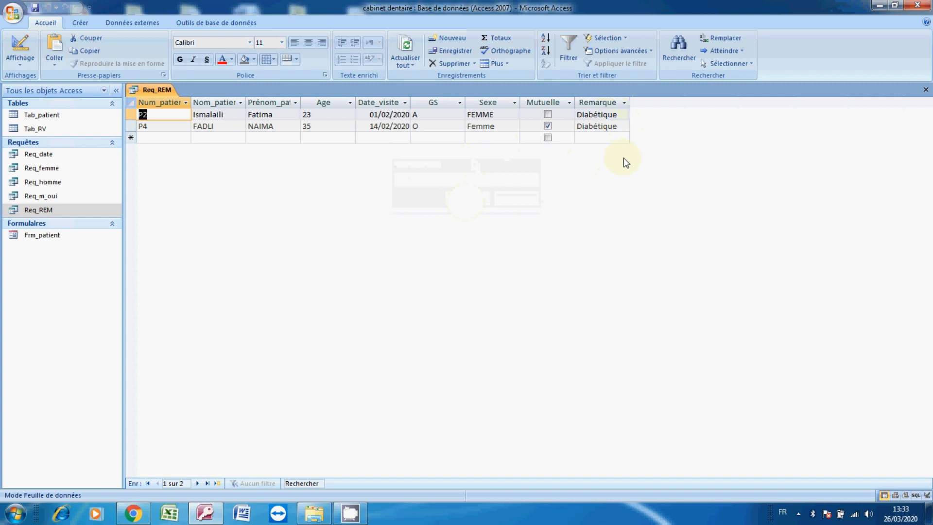
{"action": "left_click", "coordinate": [926, 91]}
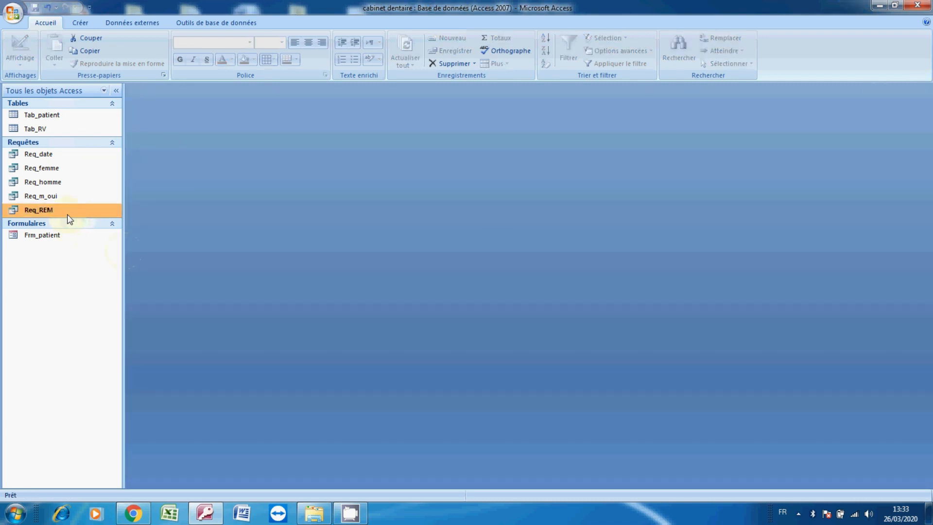
Create a new query in Design view and add the Tab_patient table to it
{"action": "left_click", "coordinate": [80, 23]}
{"action": "left_click", "coordinate": [568, 54]}
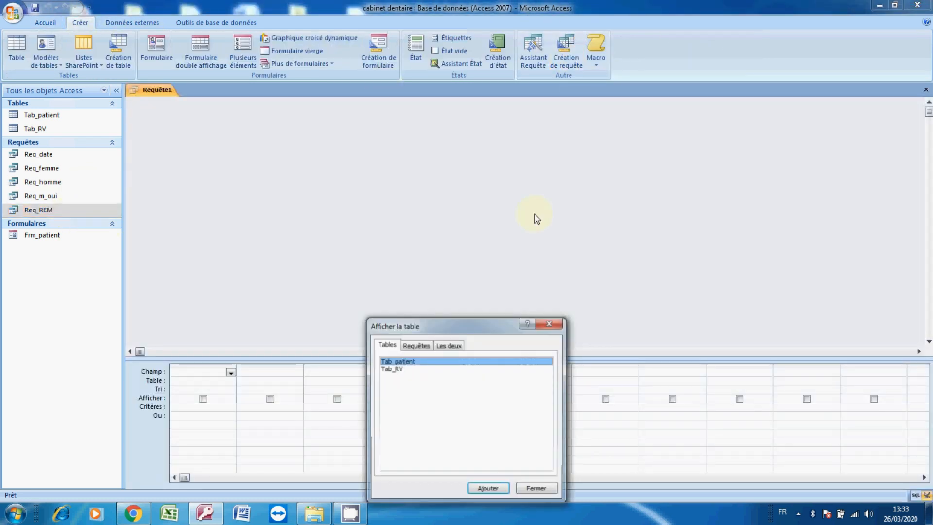
{"action": "left_click", "coordinate": [502, 488]}
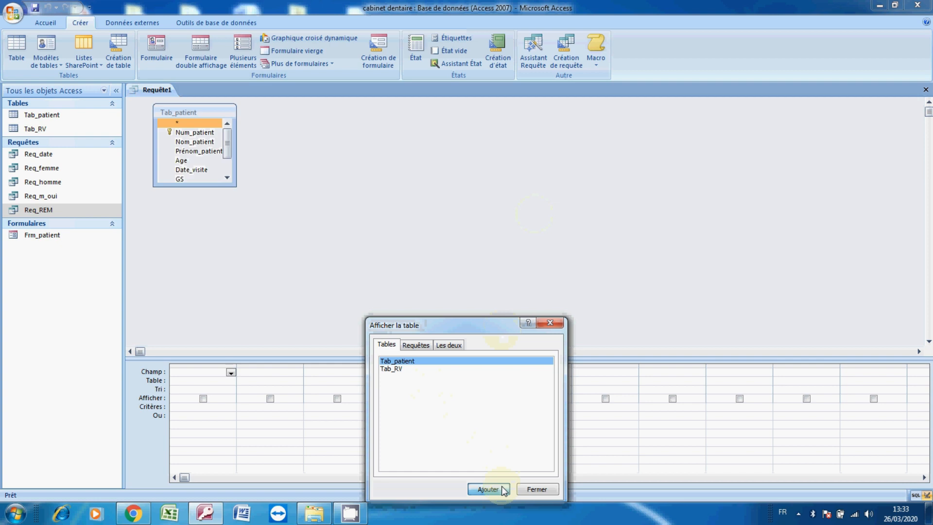
{"action": "left_click", "coordinate": [536, 489]}
Add Num_patient, Nom_patient, Prénom_patient, Age, Date_visite, GS, Sexe and Mutuelle to the query grid
{"action": "left_click", "coordinate": [209, 142]}
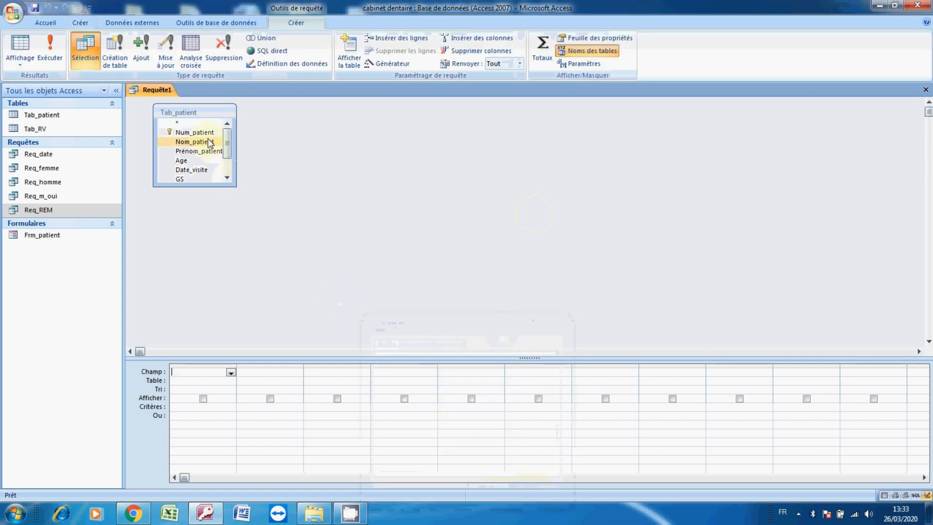
{"action": "double_click", "coordinate": [209, 132]}
{"action": "double_click", "coordinate": [209, 142]}
{"action": "left_click", "coordinate": [208, 152]}
{"action": "double_click", "coordinate": [208, 151]}
{"action": "left_click", "coordinate": [189, 160]}
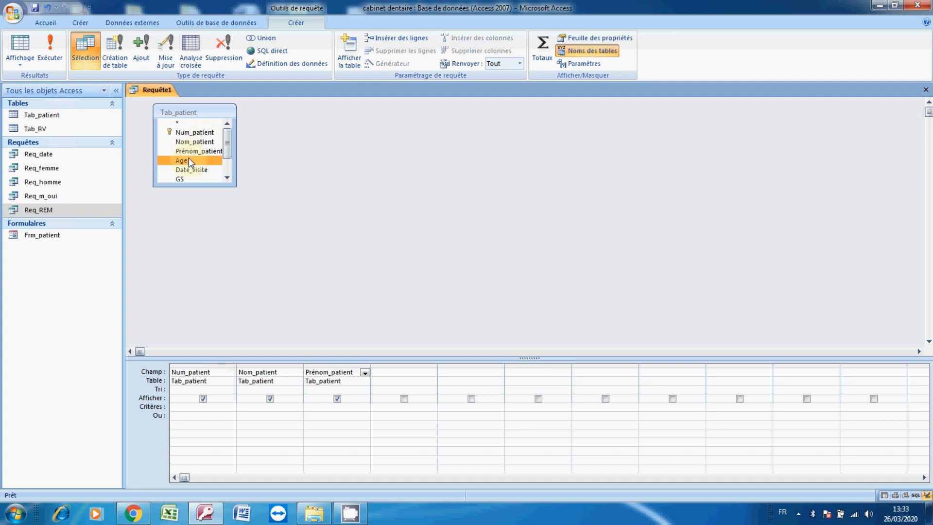
{"action": "double_click", "coordinate": [189, 158]}
{"action": "double_click", "coordinate": [194, 172]}
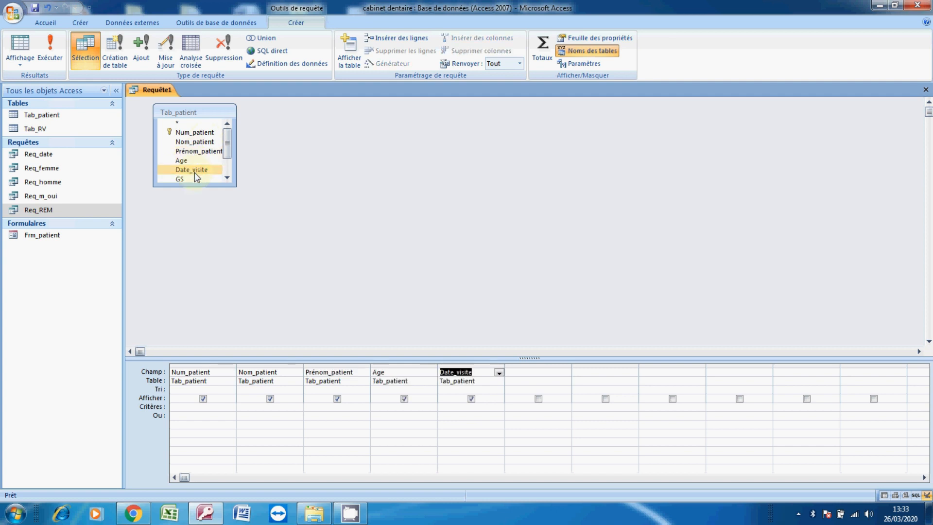
{"action": "double_click", "coordinate": [194, 179]}
{"action": "scroll", "coordinate": [204, 179], "scroll_direction": "down", "scroll_amount": 1}
{"action": "left_click", "coordinate": [212, 178]}
{"action": "double_click", "coordinate": [212, 178]}
{"action": "left_click", "coordinate": [227, 178]}
{"action": "double_click", "coordinate": [213, 178]}
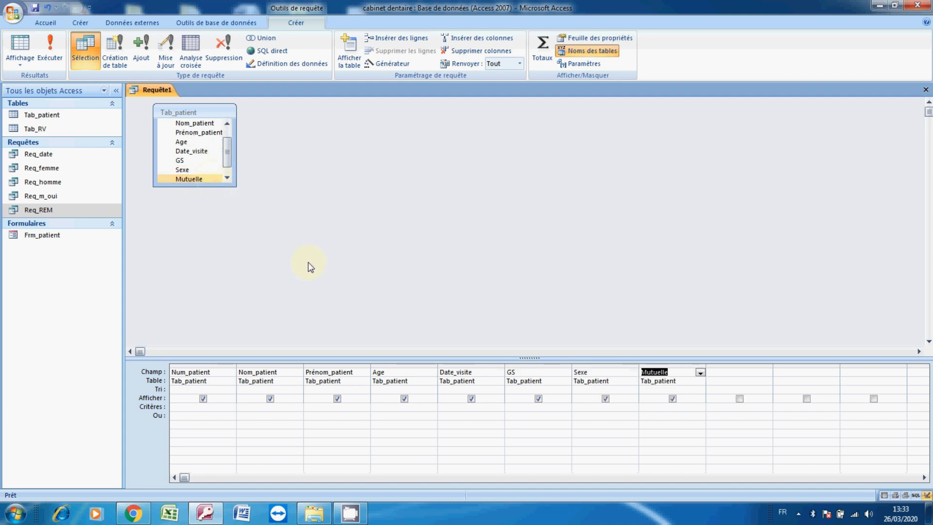
{"action": "left_click", "coordinate": [386, 407]}
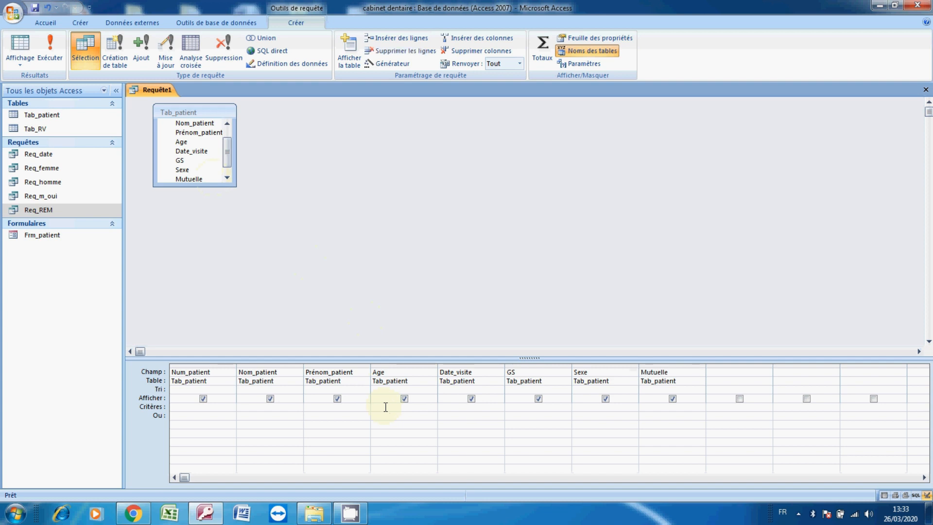
{"action": "type", "text": ">=é"}
{"action": "key", "text": "Caps_Lock"}
{"action": "type", "text": "20"}
{"action": "key", "text": "BackSpace"}
Set the GS column's criterion to "A" Ou "O", clearing the stray entry in the Ou row
{"action": "left_click", "coordinate": [508, 408]}
{"action": "type", "text": "="}
{"action": "key", "text": "BackSpace"}
{"action": "type", "text": "a"}
{"action": "left_click", "coordinate": [511, 415]}
{"action": "type", "text": "O"}
{"action": "left_click", "coordinate": [198, 422]}
{"action": "left_click", "coordinate": [521, 410]}
{"action": "left_click", "coordinate": [521, 415]}
{"action": "key", "text": "BackSpace"}
{"action": "key", "text": "BackSpace"}
{"action": "key", "text": "BackSpace"}
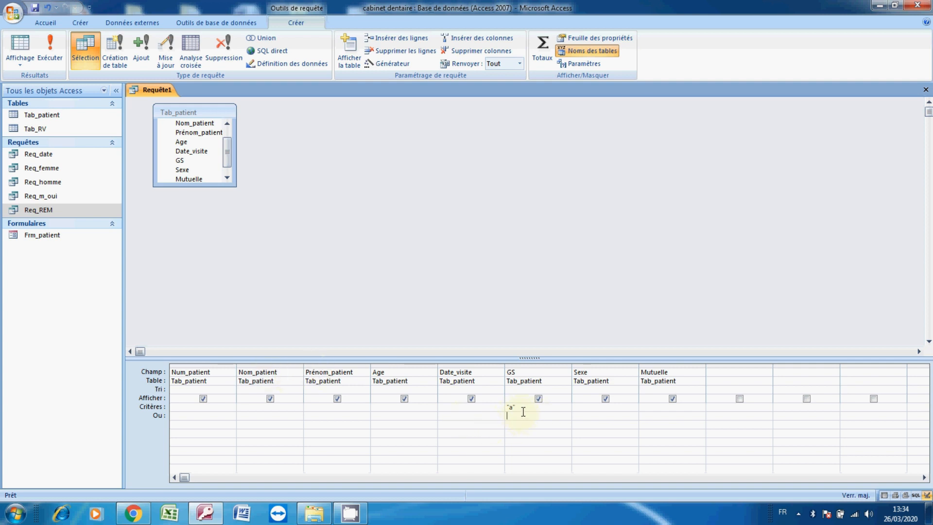
{"action": "key", "text": "BackSpace"}
{"action": "key", "text": "BackSpace"}
{"action": "key", "text": "BackSpace"}
{"action": "type", "text": "A"}
{"action": "key", "text": "BackSpace"}
{"action": "type", "text": "A ET O"}
{"action": "left_click", "coordinate": [525, 416]}
{"action": "type", "text": "a"}
{"action": "type", "text": "="}
{"action": "type", "text": "+"}
{"action": "left_click", "coordinate": [532, 406]}
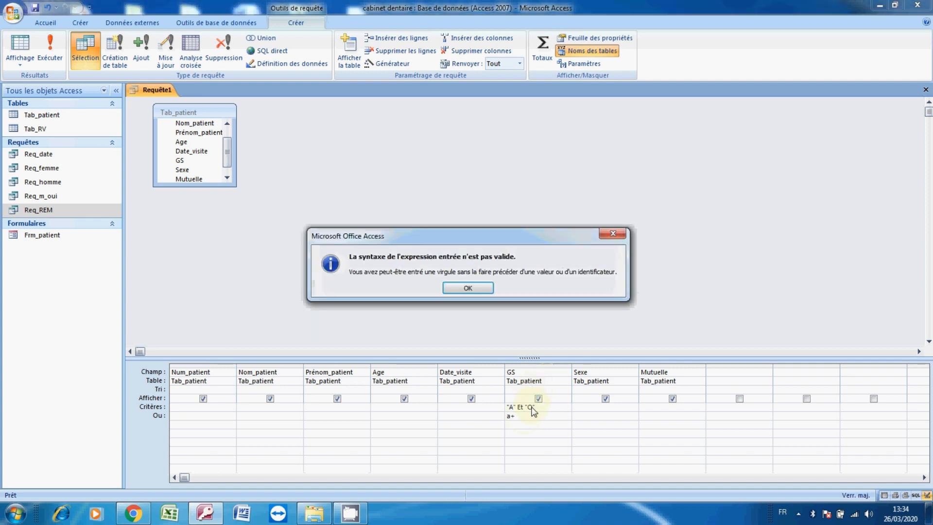
{"action": "left_click", "coordinate": [468, 288]}
{"action": "key", "text": "BackSpace"}
{"action": "key", "text": "BackSpace"}
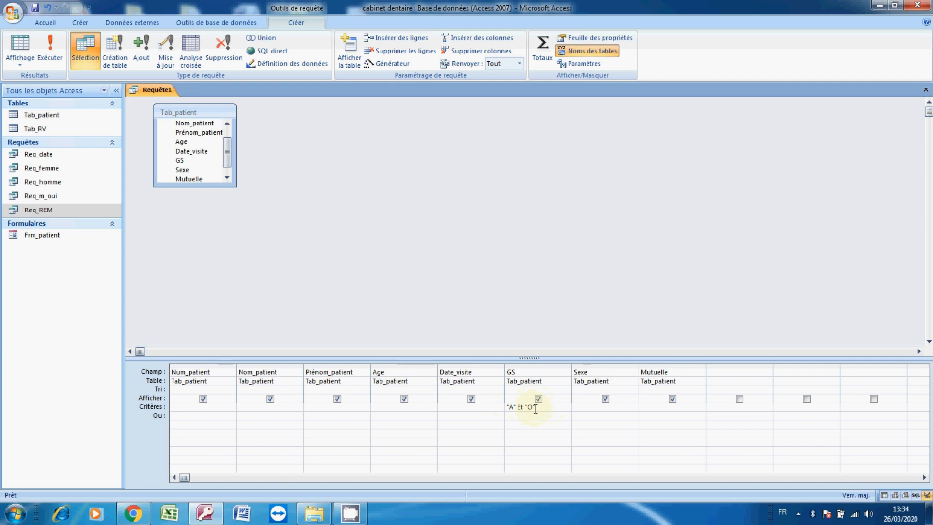
{"action": "double_click", "coordinate": [523, 407]}
{"action": "key", "text": "Delete"}
{"action": "type", "text": "Ou"}
{"action": "left_click", "coordinate": [525, 417]}
Enter a <> criterion starting with A in the Prénom_patient column
{"action": "left_click", "coordinate": [352, 408]}
{"action": "type", "text": ">"}
{"action": "key", "text": "BackSpace"}
{"action": "type", "text": "<"}
{"action": "type", "text": "<>A*"}
{"action": "key", "text": "BackSpace"}
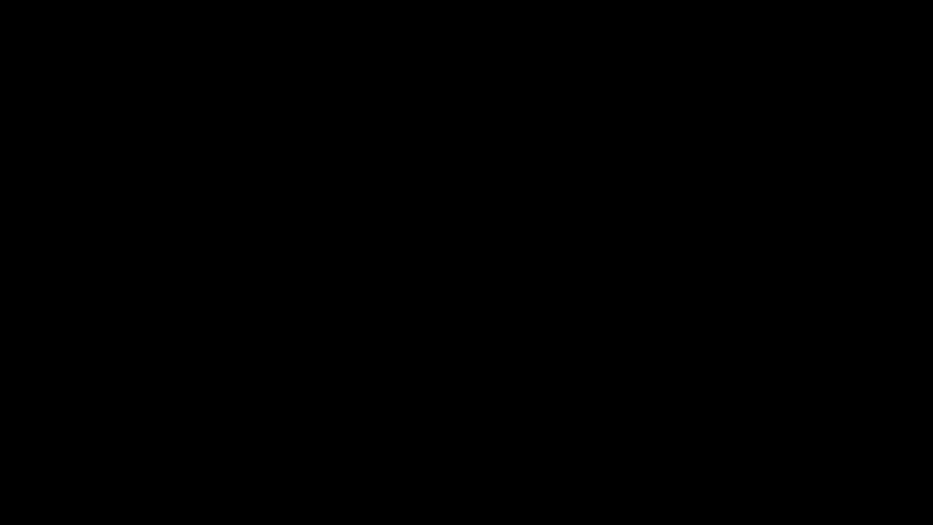